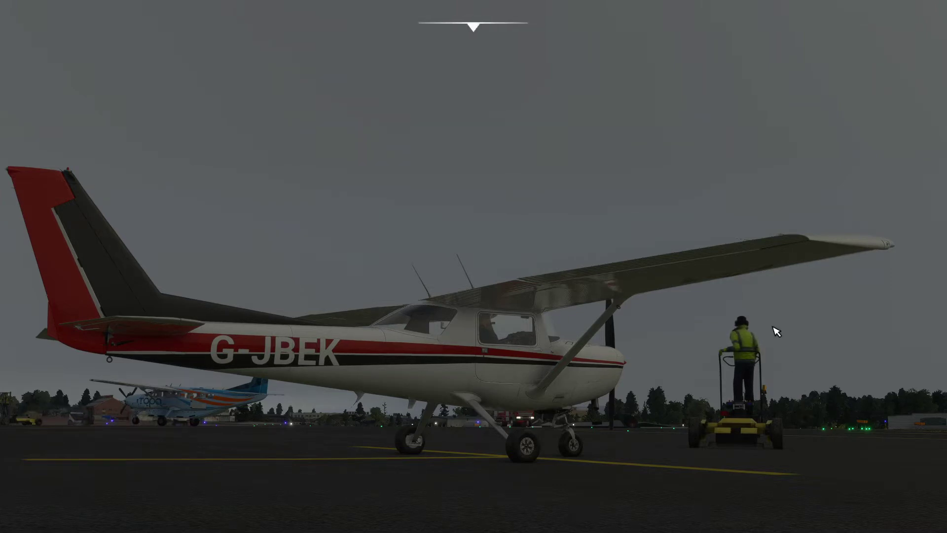
Launch JoinFS from the installed flight sim add-ons
{"action": "key", "text": "super"}
{"action": "scroll", "coordinate": [473, 345], "scroll_direction": "down", "scroll_amount": 3}
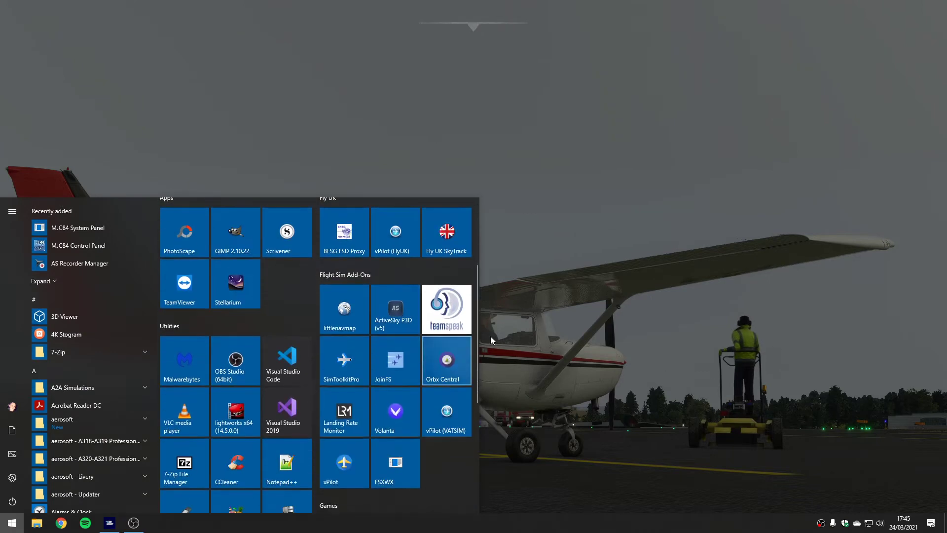
{"action": "left_click", "coordinate": [403, 372]}
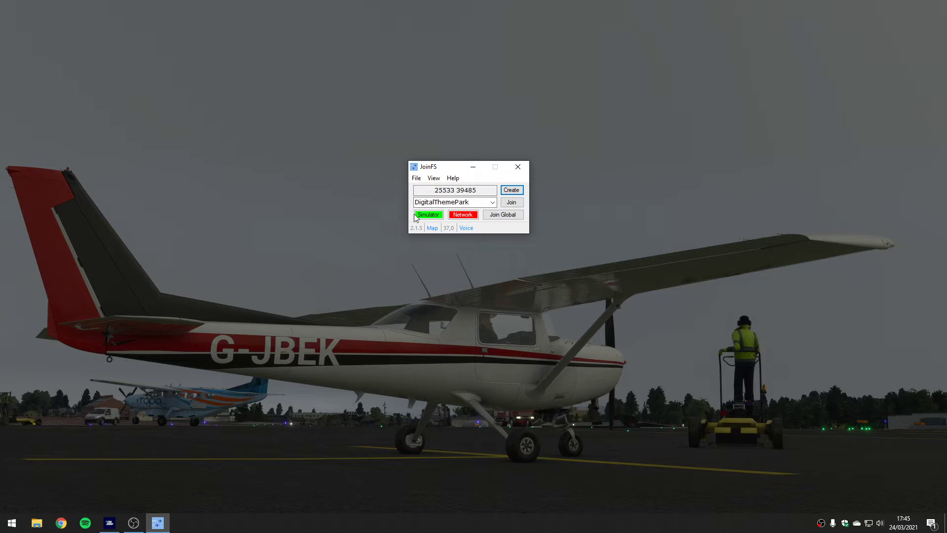
{"action": "left_click", "coordinate": [437, 216]}
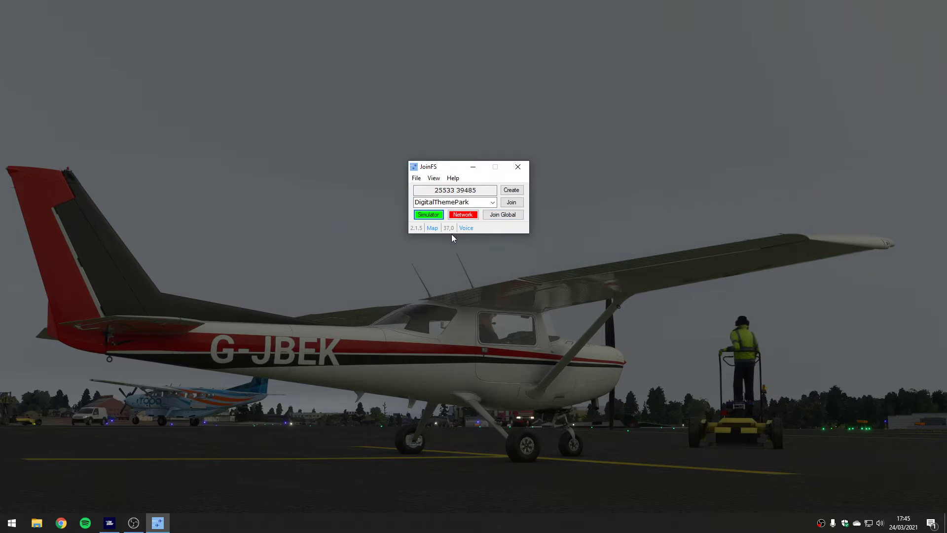
{"action": "left_click", "coordinate": [493, 203]}
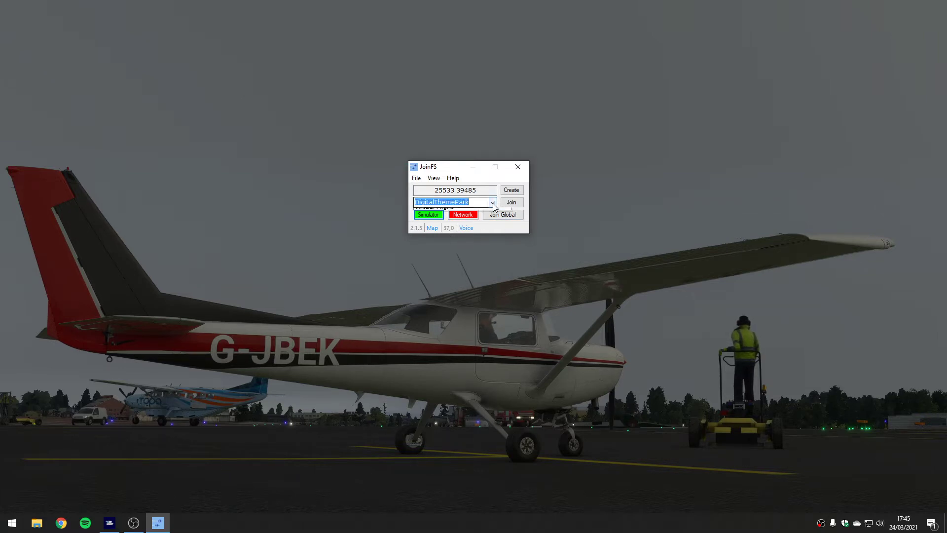
{"action": "left_click", "coordinate": [493, 203]}
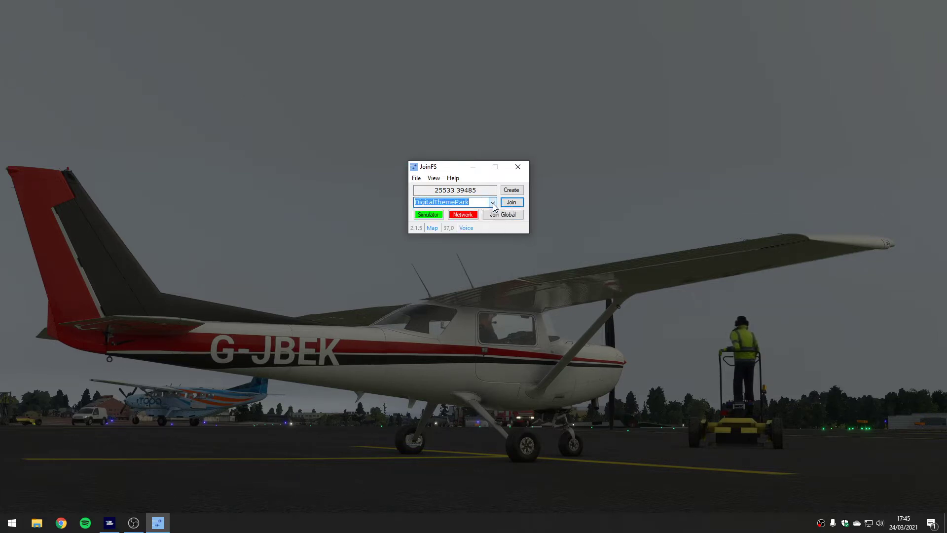
Scan for Microsoft Flight Simulator 2020 aircraft models with C:\Games\MSFS as the Flight Simulator Packages folder
{"action": "left_click", "coordinate": [416, 179]}
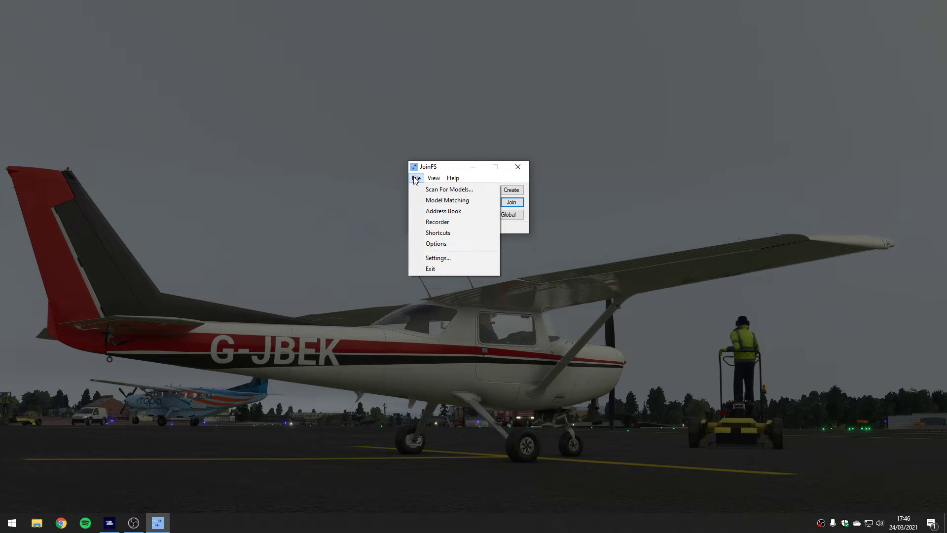
{"action": "left_click", "coordinate": [431, 194]}
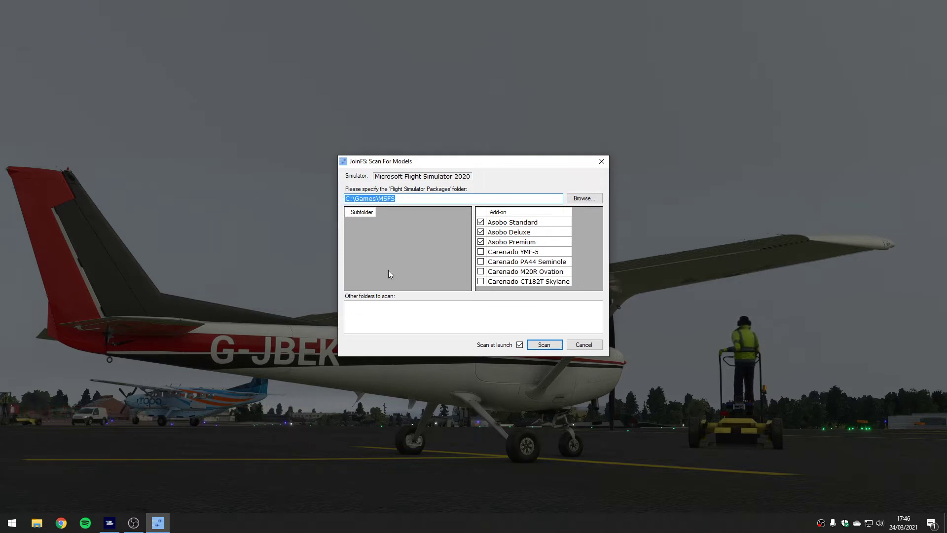
{"action": "left_click", "coordinate": [588, 201]}
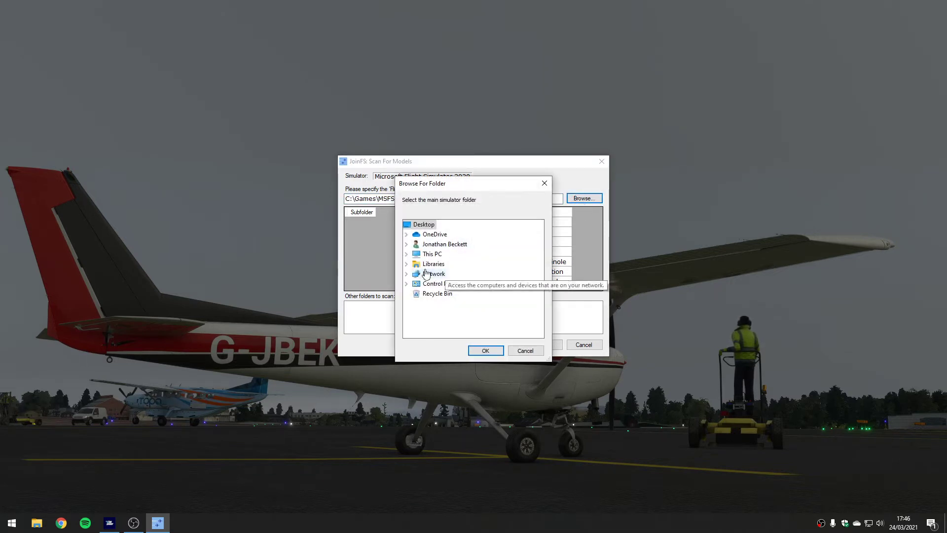
{"action": "double_click", "coordinate": [432, 253]}
{"action": "double_click", "coordinate": [450, 303]}
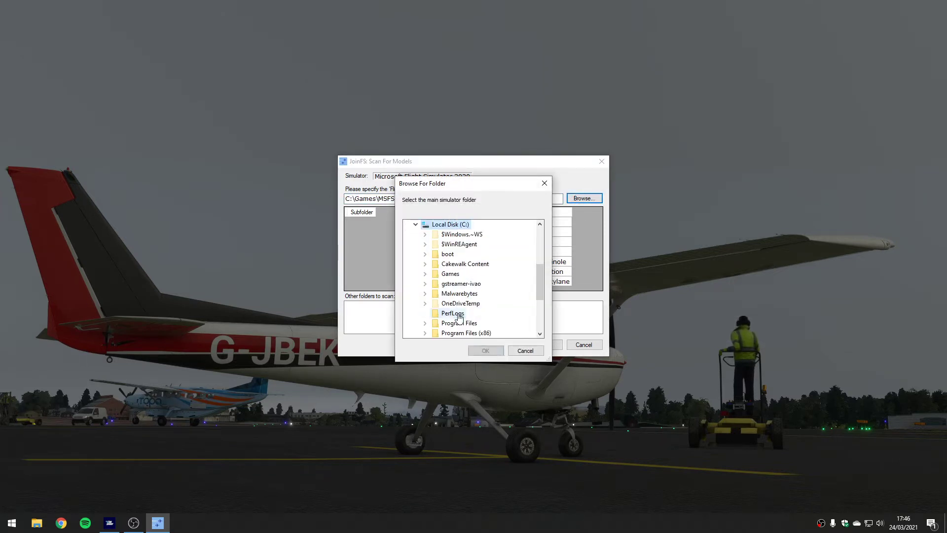
{"action": "double_click", "coordinate": [450, 273]}
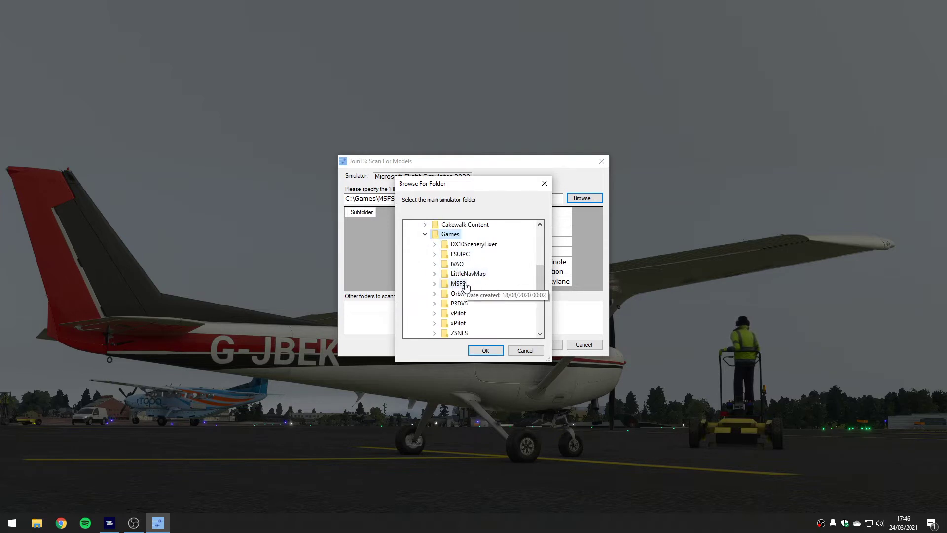
{"action": "double_click", "coordinate": [463, 285]}
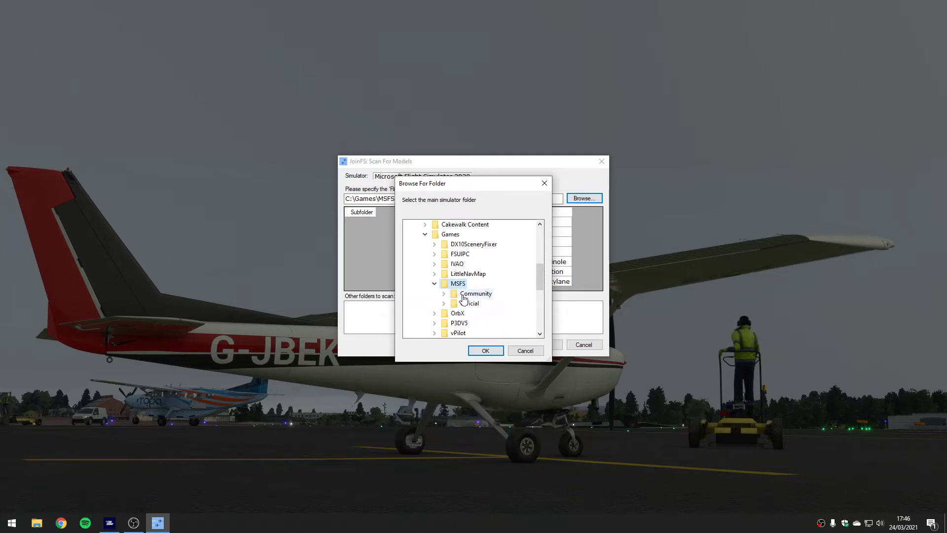
{"action": "left_click", "coordinate": [490, 352]}
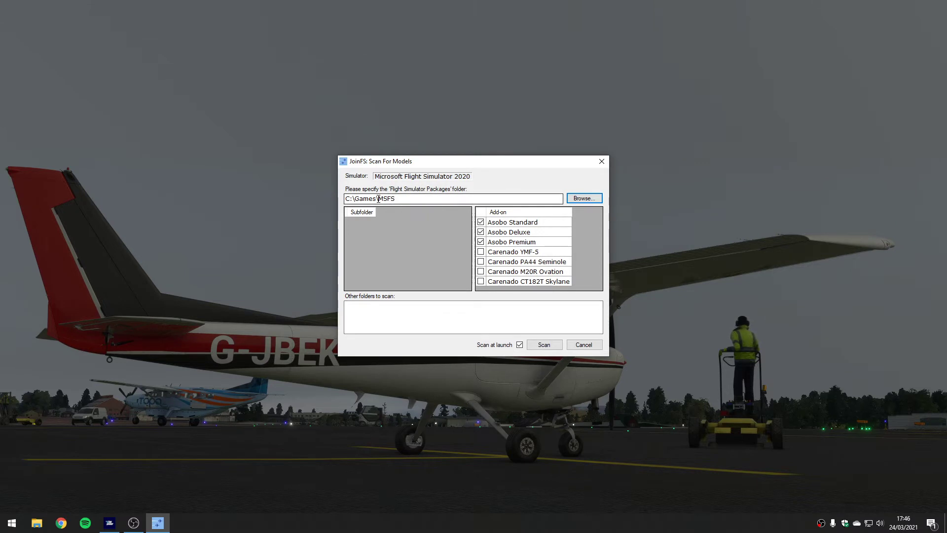
{"action": "left_click", "coordinate": [543, 345]}
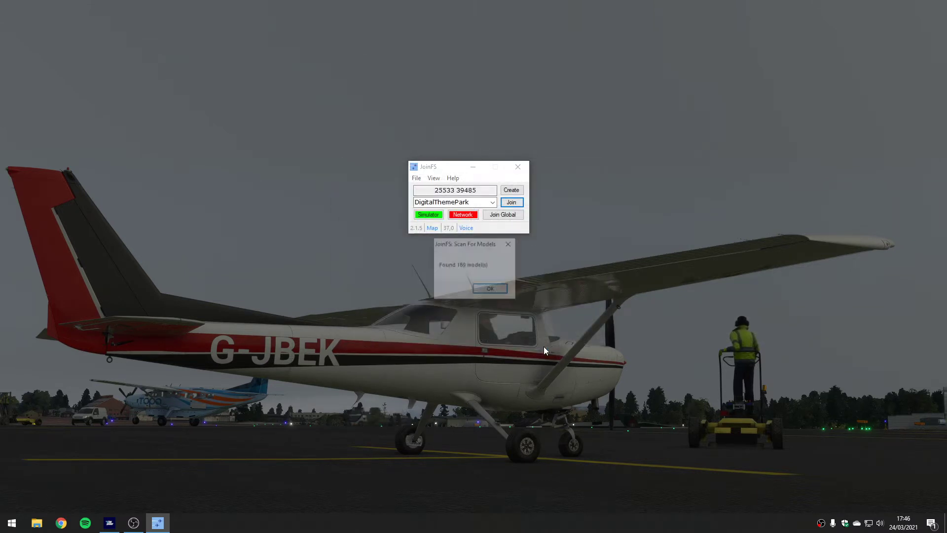
{"action": "left_click", "coordinate": [491, 290]}
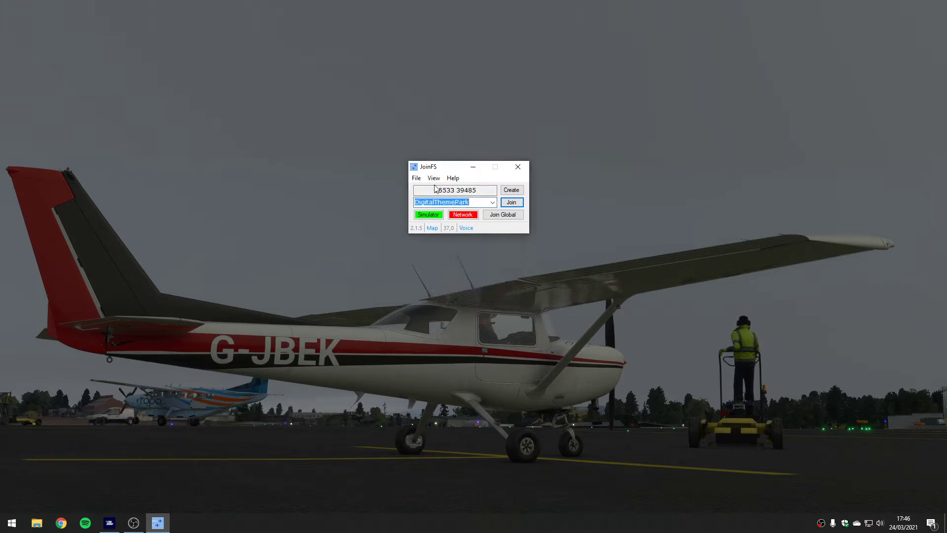
Open the model matching list and examine which substitute models are assigned to the default types and individual aircraft
{"action": "left_click", "coordinate": [416, 178]}
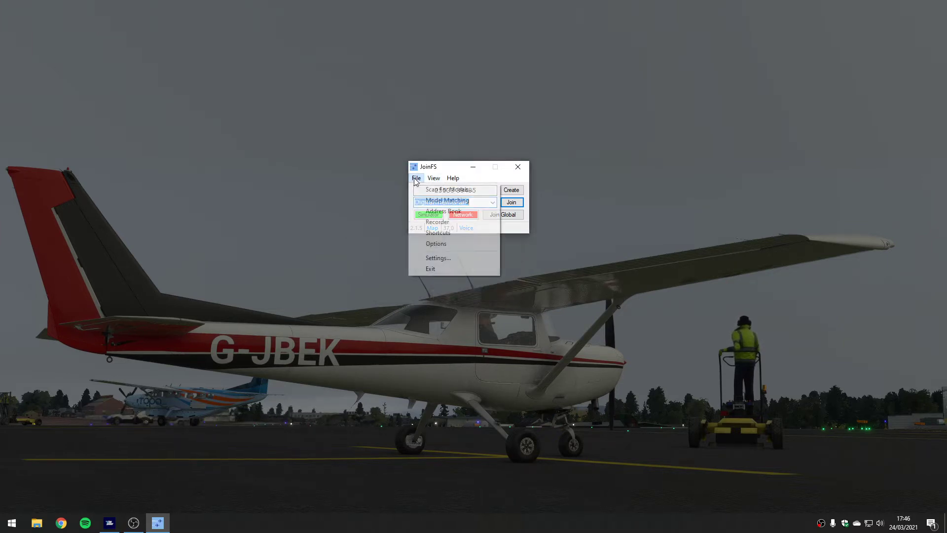
{"action": "left_click", "coordinate": [428, 204]}
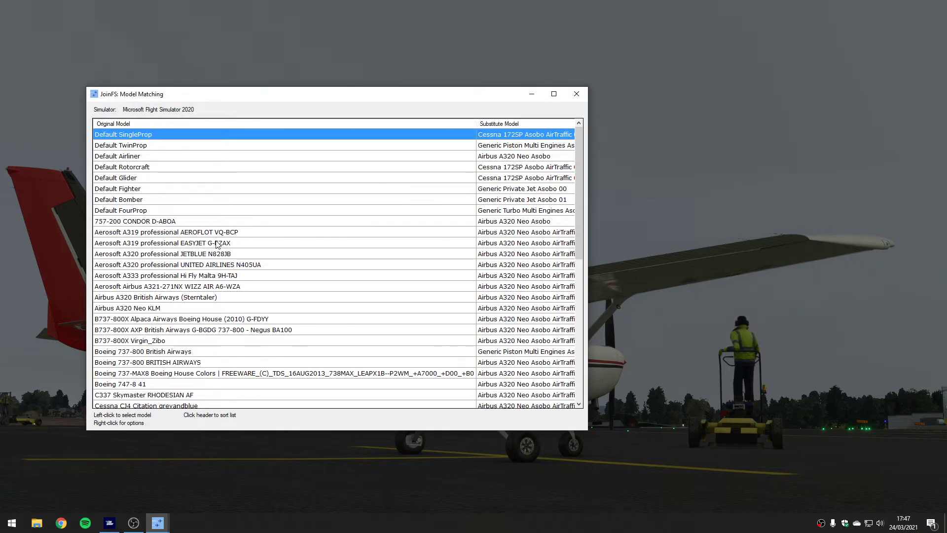
{"action": "scroll", "coordinate": [220, 266], "scroll_direction": "down", "scroll_amount": 15}
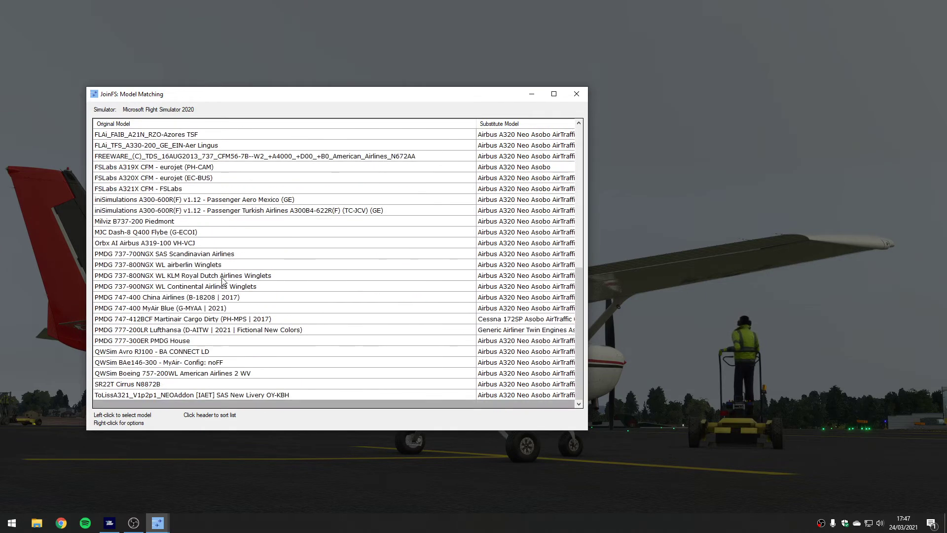
{"action": "scroll", "coordinate": [222, 280], "scroll_direction": "up", "scroll_amount": 12}
{"action": "scroll", "coordinate": [222, 280], "scroll_direction": "down", "scroll_amount": 12}
{"action": "key", "text": "Home"}
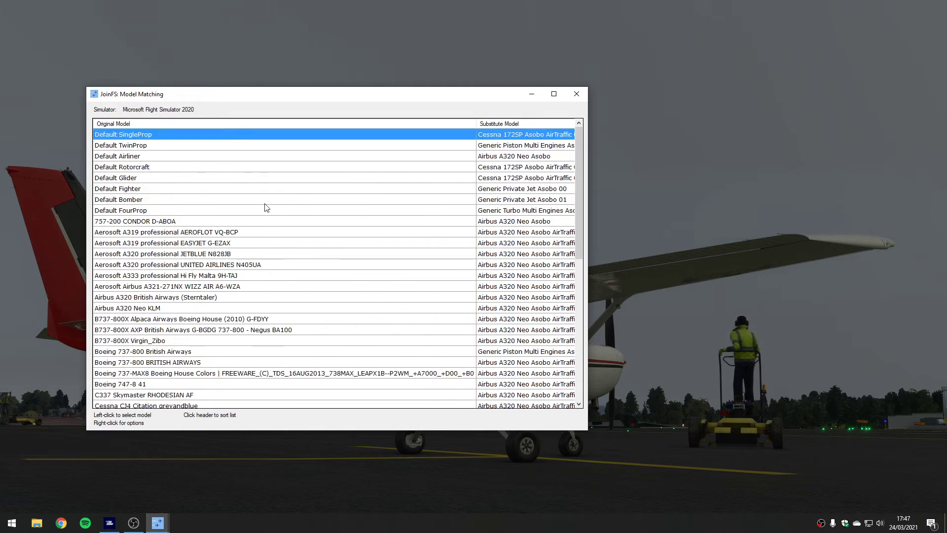
{"action": "key", "text": "Down"}
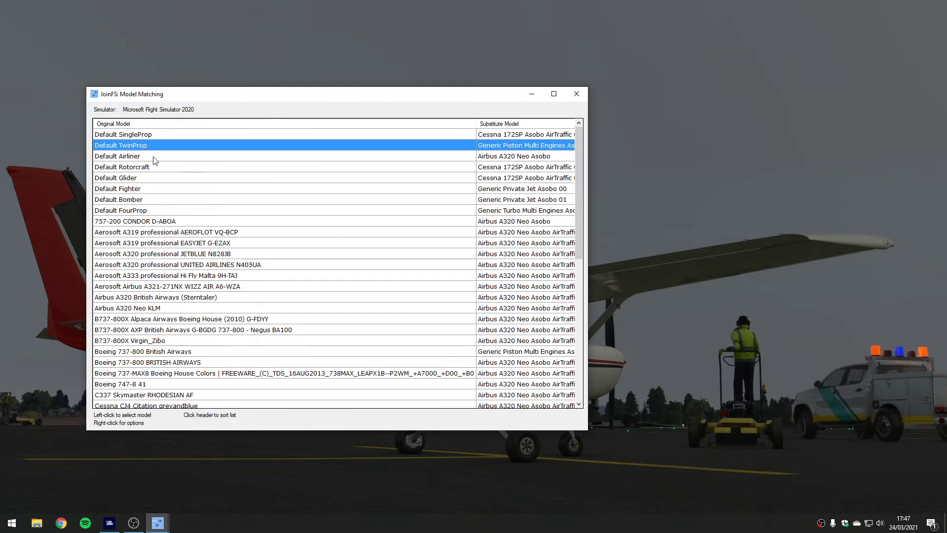
{"action": "left_click", "coordinate": [123, 137]}
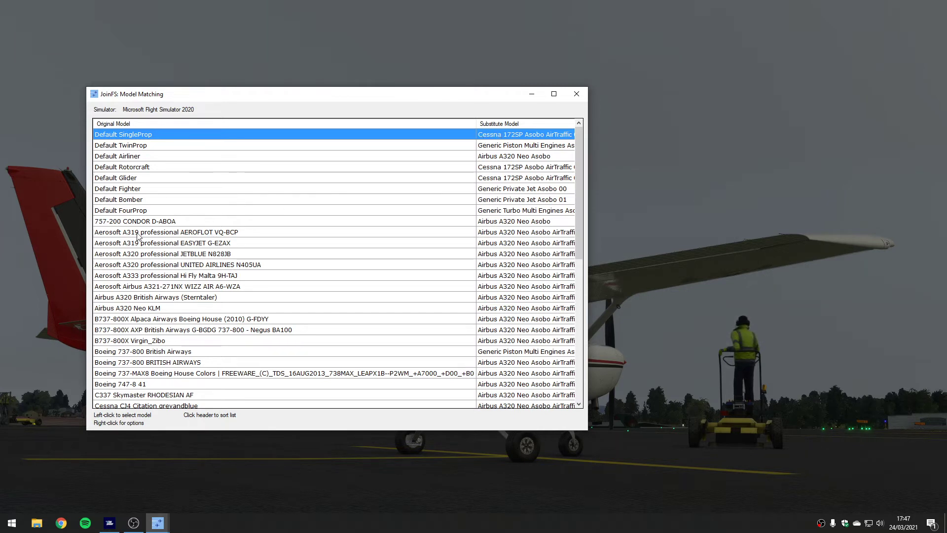
{"action": "left_click", "coordinate": [109, 234]}
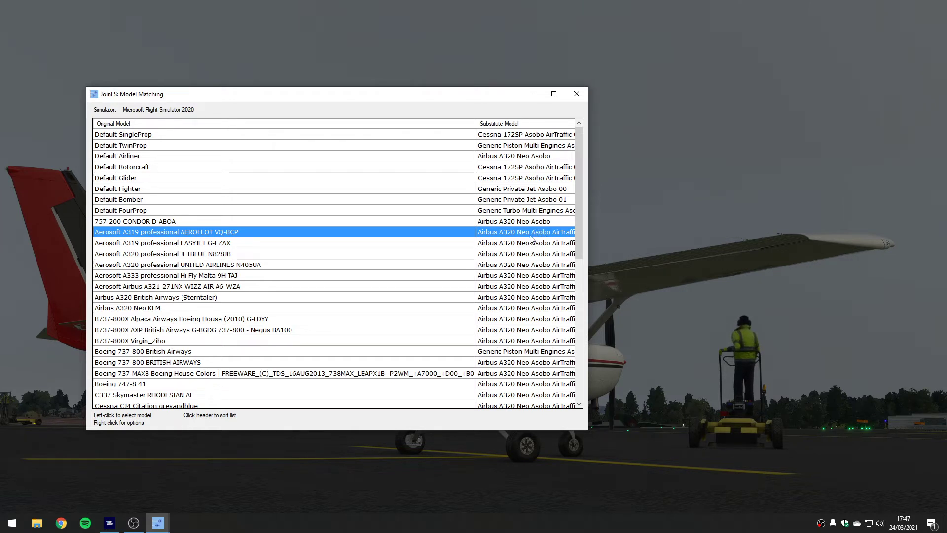
Substitute the Boeing 737-800 British Airways model with type Airbus A320, variation neo, and close the model matching list
{"action": "scroll", "coordinate": [339, 255], "scroll_direction": "down", "scroll_amount": 5}
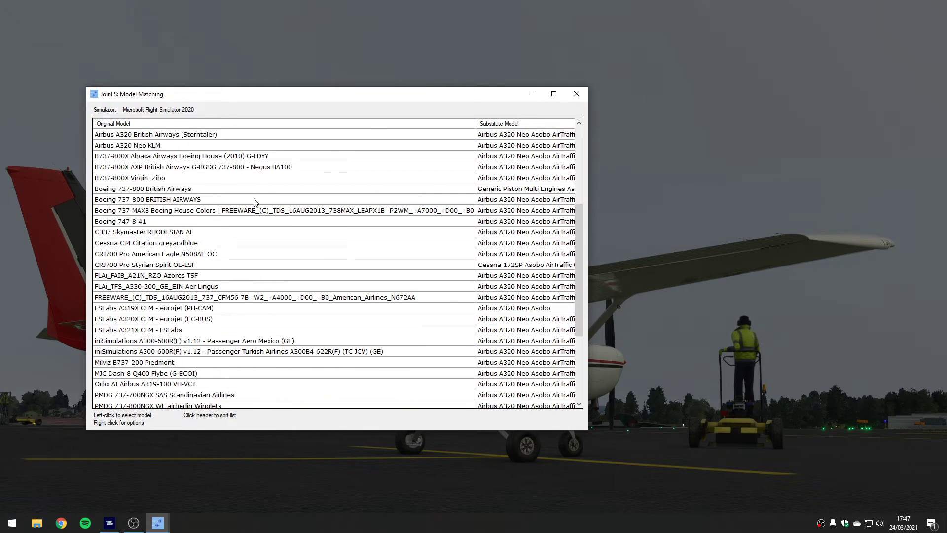
{"action": "left_click", "coordinate": [196, 191]}
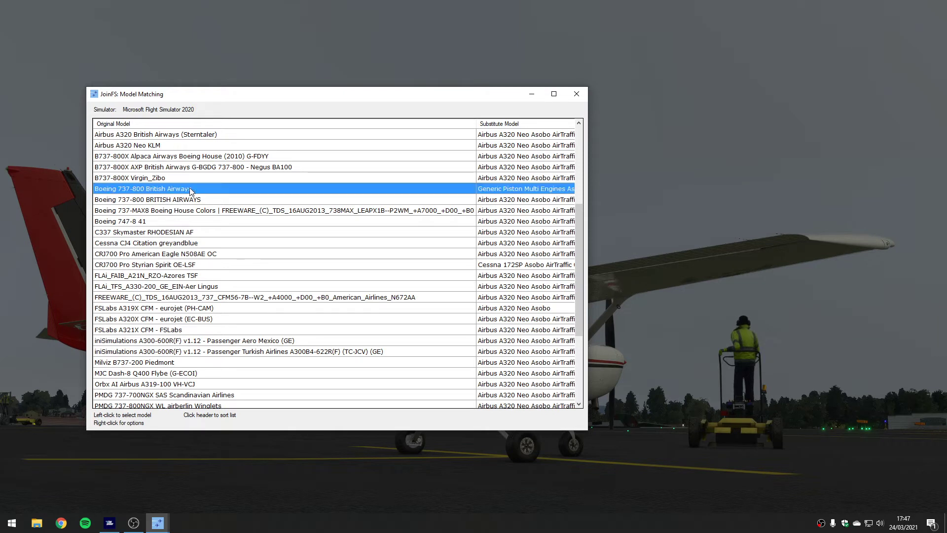
{"action": "right_click", "coordinate": [489, 190]}
{"action": "left_click", "coordinate": [495, 195]}
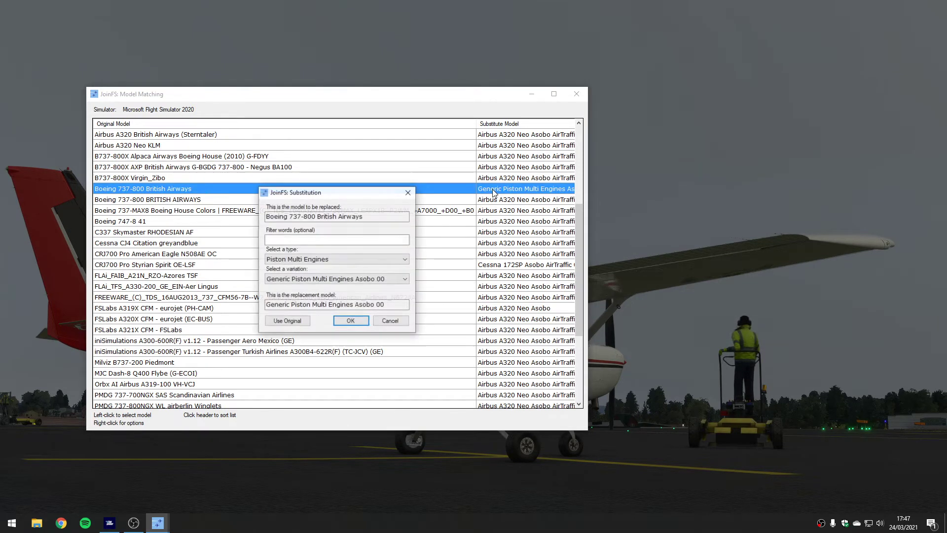
{"action": "left_click", "coordinate": [300, 260]}
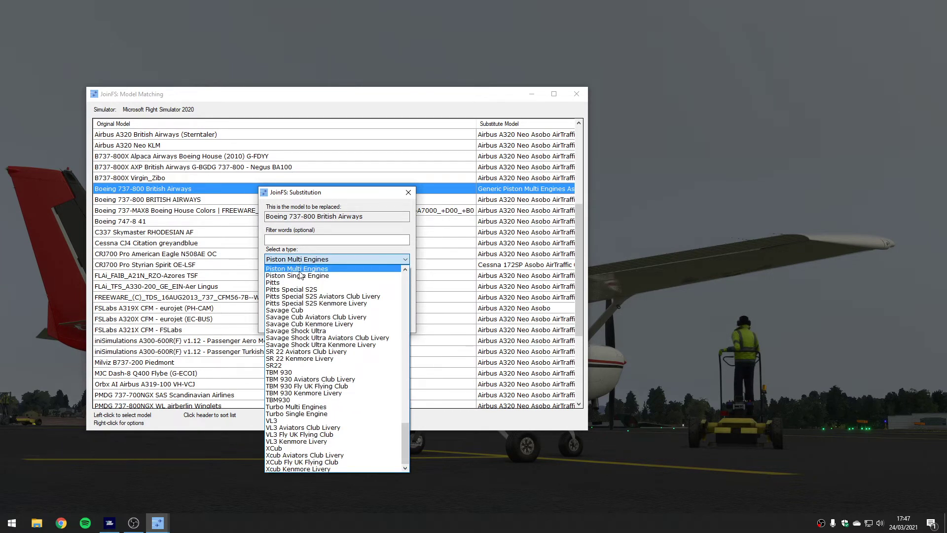
{"action": "scroll", "coordinate": [297, 305], "scroll_direction": "up", "scroll_amount": 12}
{"action": "scroll", "coordinate": [297, 304], "scroll_direction": "up", "scroll_amount": 20}
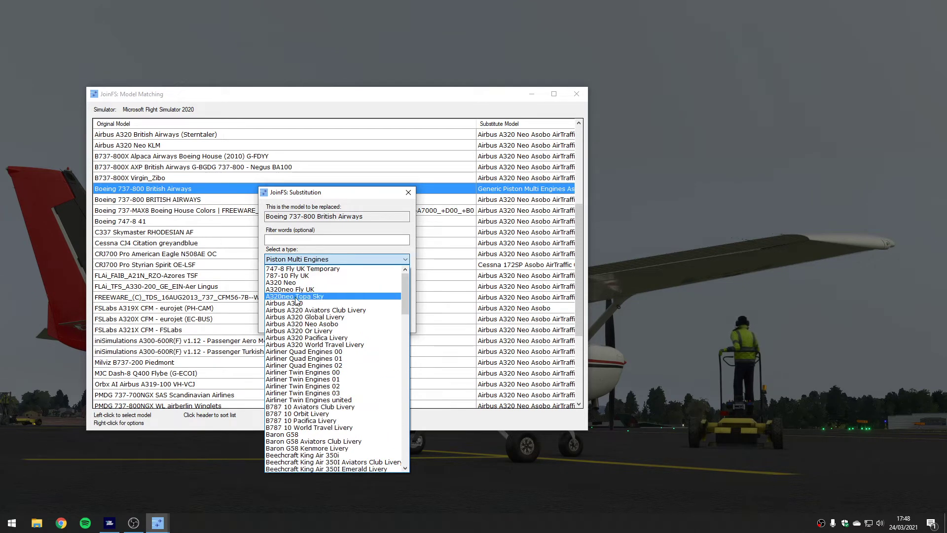
{"action": "left_click", "coordinate": [297, 305]}
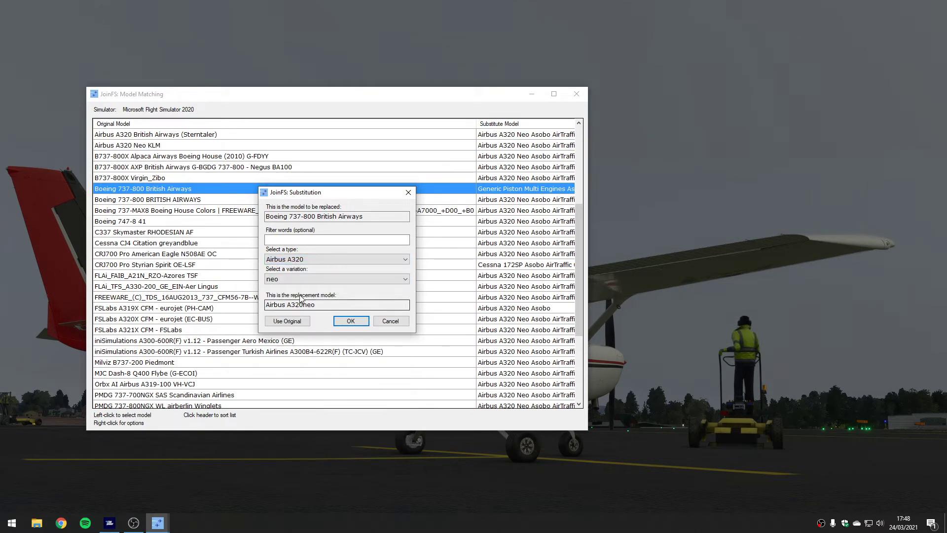
{"action": "left_click", "coordinate": [349, 321]}
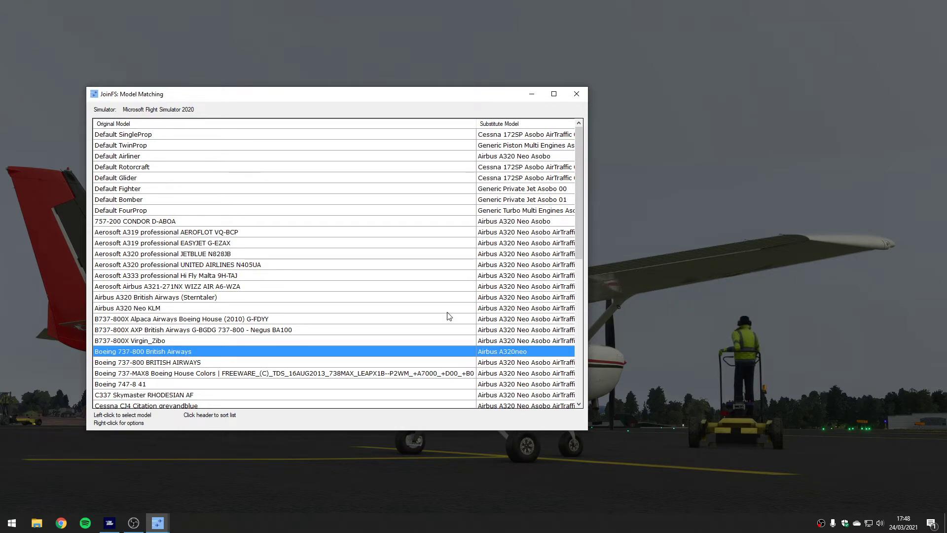
{"action": "scroll", "coordinate": [448, 316], "scroll_direction": "down", "scroll_amount": 10}
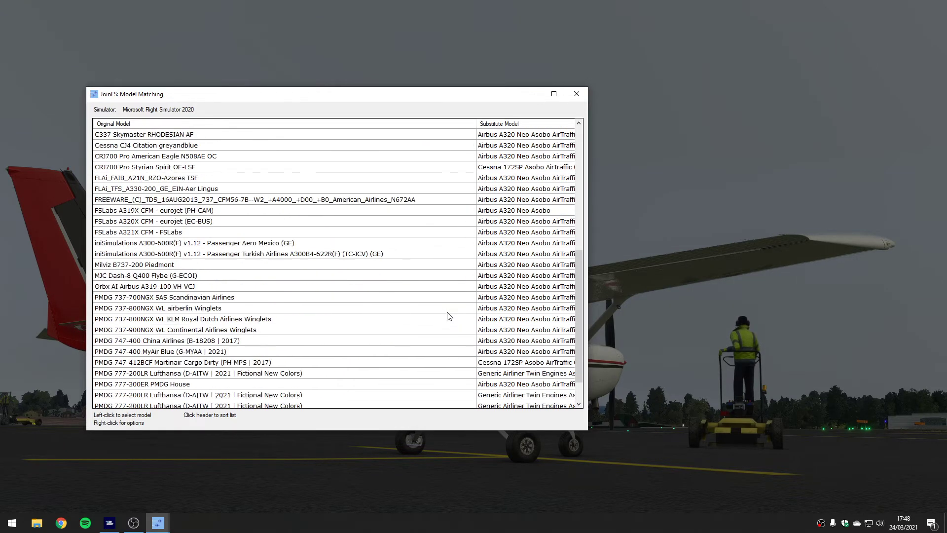
{"action": "scroll", "coordinate": [448, 316], "scroll_direction": "up", "scroll_amount": 10}
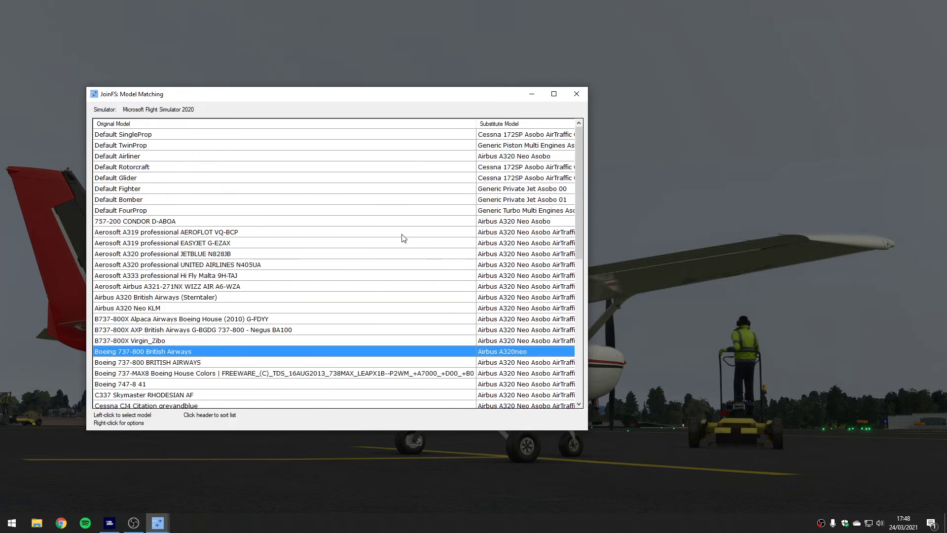
{"action": "left_click", "coordinate": [576, 94]}
Change the simulator nickname to G-JBEK in the JoinFS settings and save
{"action": "left_click", "coordinate": [416, 179]}
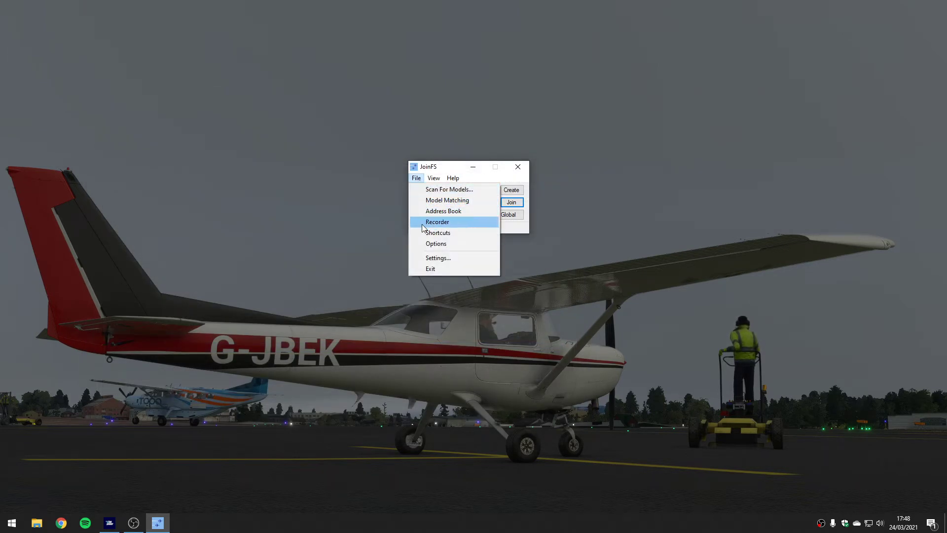
{"action": "left_click", "coordinate": [431, 257]}
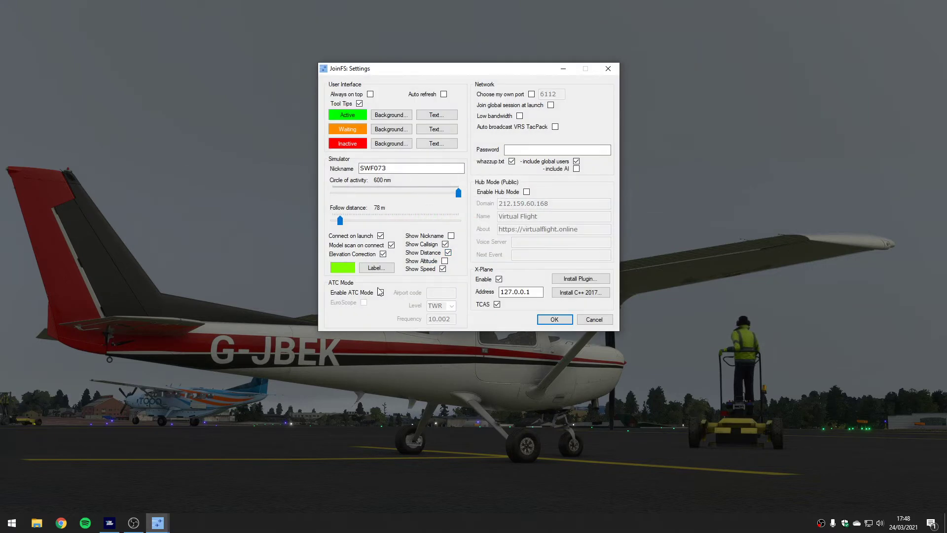
{"action": "double_click", "coordinate": [392, 168]}
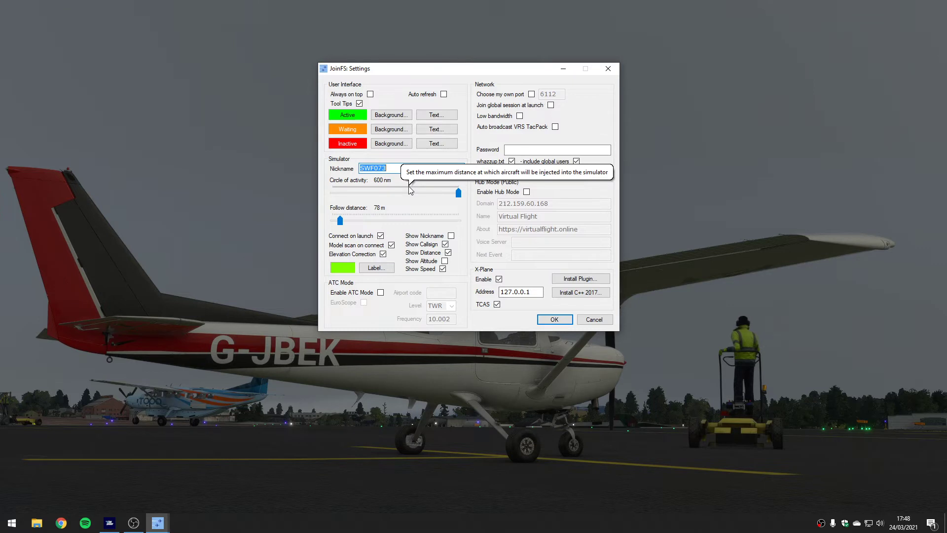
{"action": "type", "text": "G-JBEK"}
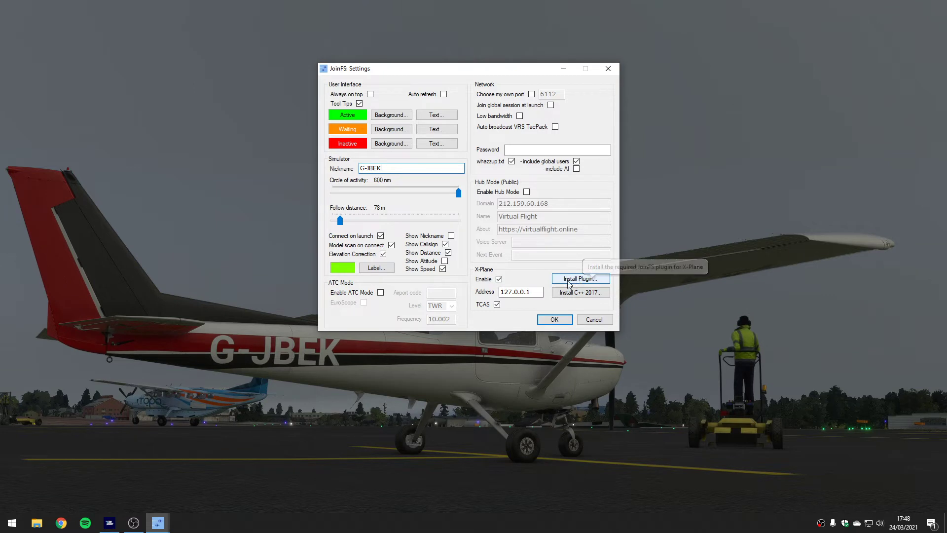
{"action": "left_click", "coordinate": [554, 319]}
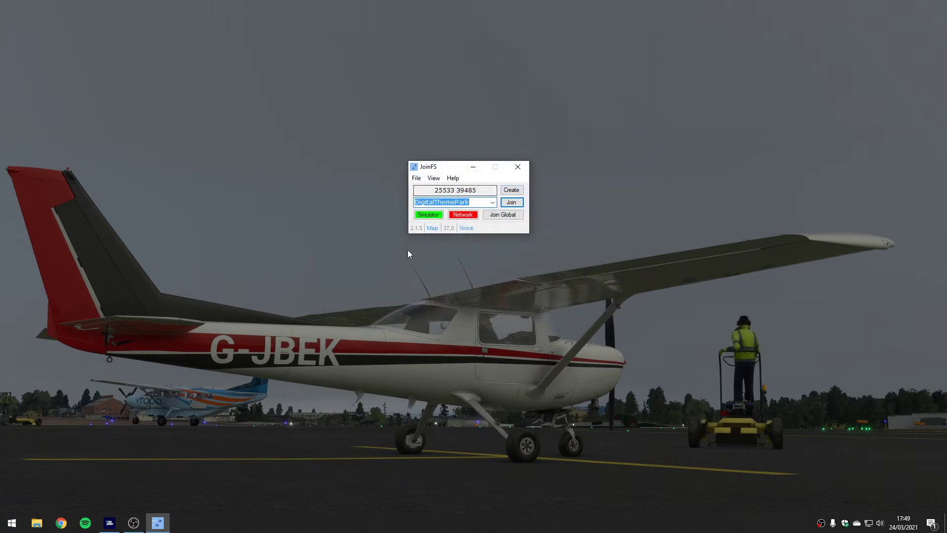
Open the public hubs list, place it beside the main JoinFS window and lengthen it to show more hubs
{"action": "left_click", "coordinate": [434, 178]}
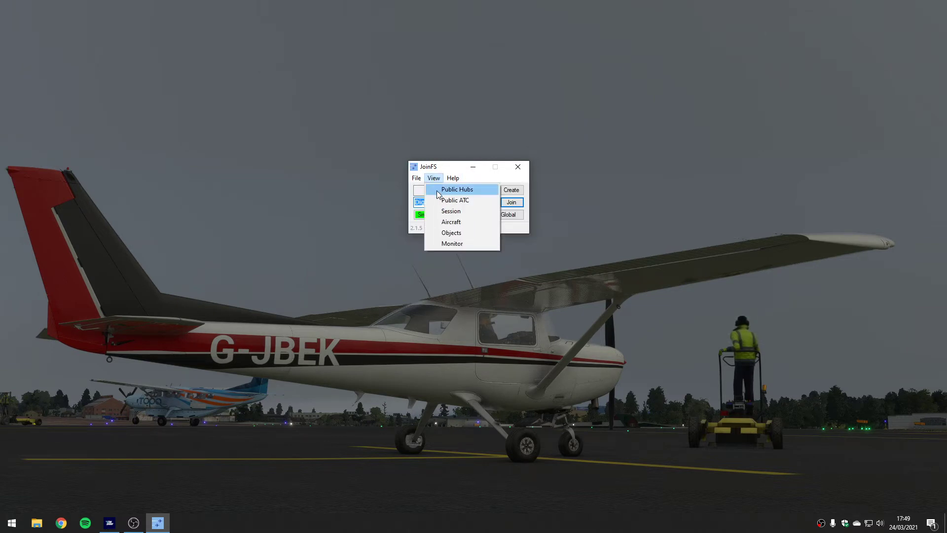
{"action": "left_click", "coordinate": [441, 191]}
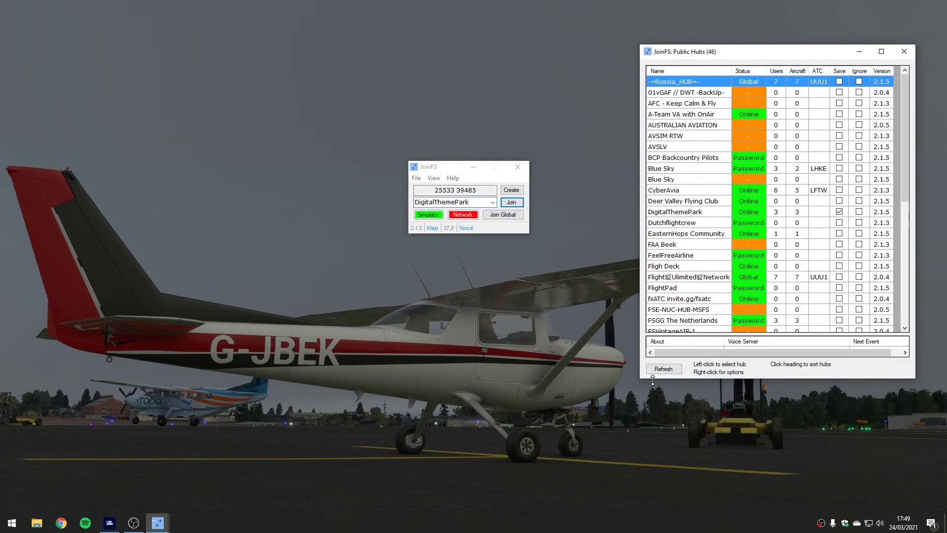
{"action": "left_click_drag", "start_coordinate": [653, 378], "coordinate": [634, 530]}
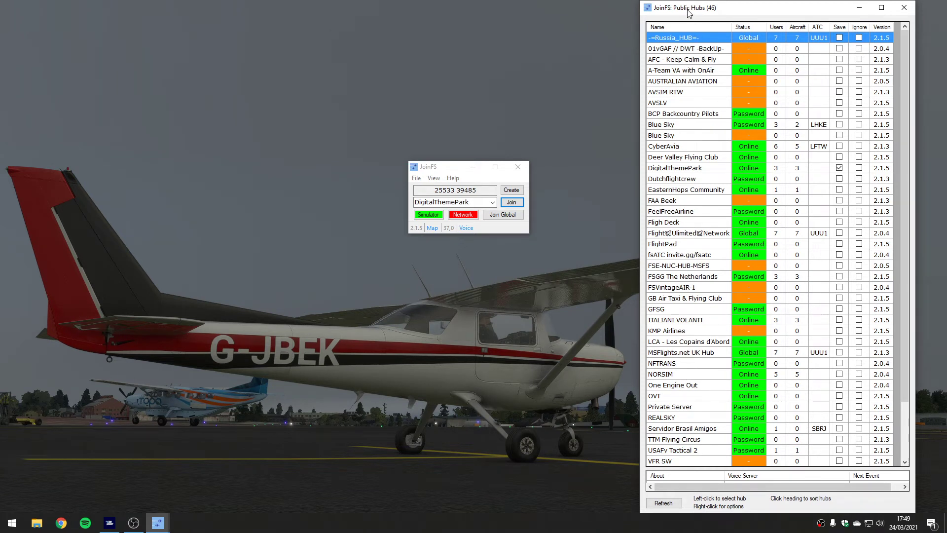
{"action": "left_click_drag", "start_coordinate": [689, 13], "coordinate": [648, 33]}
{"action": "left_click", "coordinate": [445, 170]}
{"action": "left_click_drag", "start_coordinate": [446, 170], "coordinate": [427, 154]}
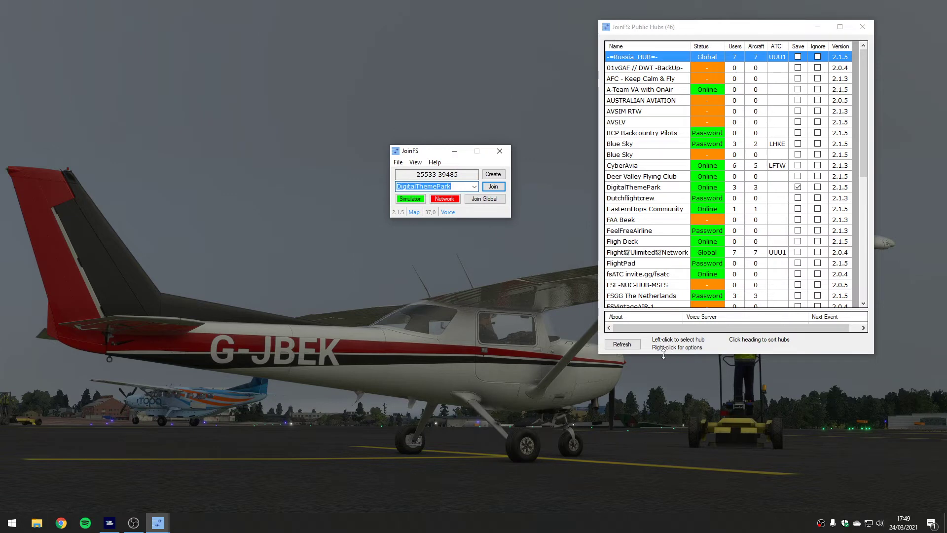
{"action": "left_click_drag", "start_coordinate": [663, 354], "coordinate": [658, 478]}
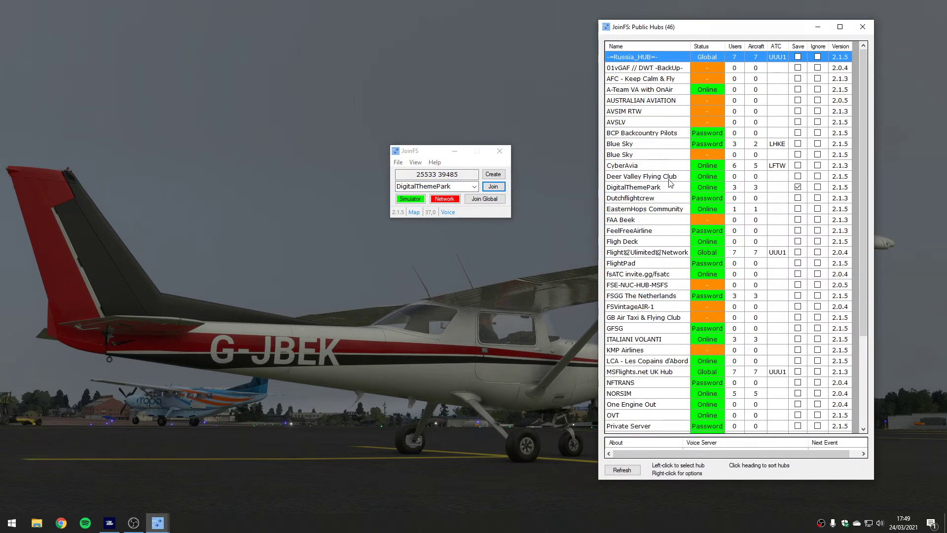
Examine the details of the A-Team VA with OnAir, Flight Unlimited Network and DigitalThemePark hubs, plus the saved hubs available for joining
{"action": "scroll", "coordinate": [670, 183], "scroll_direction": "down", "scroll_amount": 4}
{"action": "scroll", "coordinate": [671, 183], "scroll_direction": "up", "scroll_amount": 4}
{"action": "left_click", "coordinate": [708, 89]}
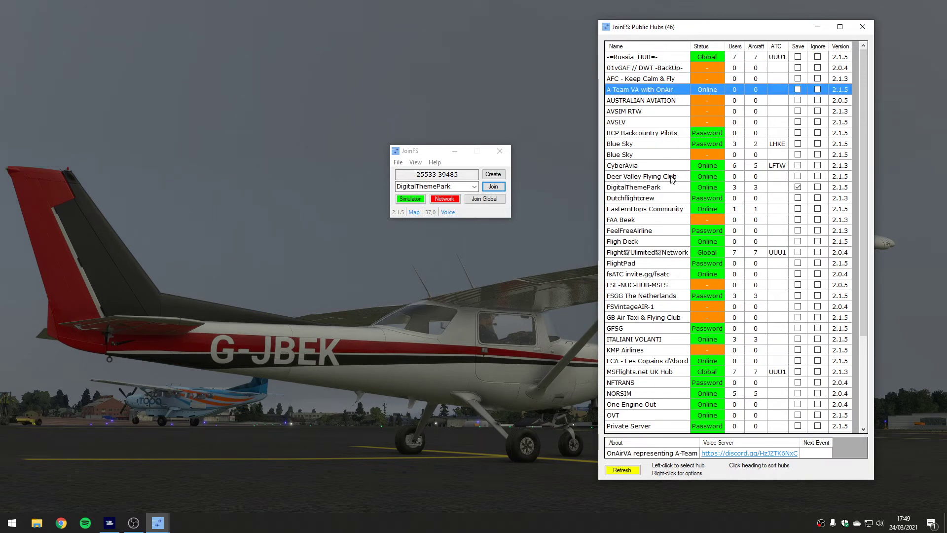
{"action": "left_click", "coordinate": [638, 256]}
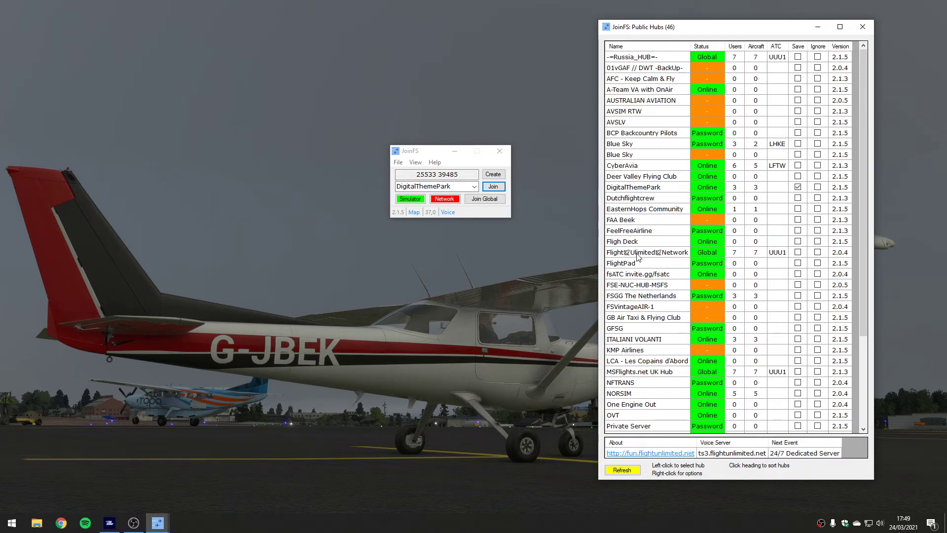
{"action": "left_click", "coordinate": [651, 192]}
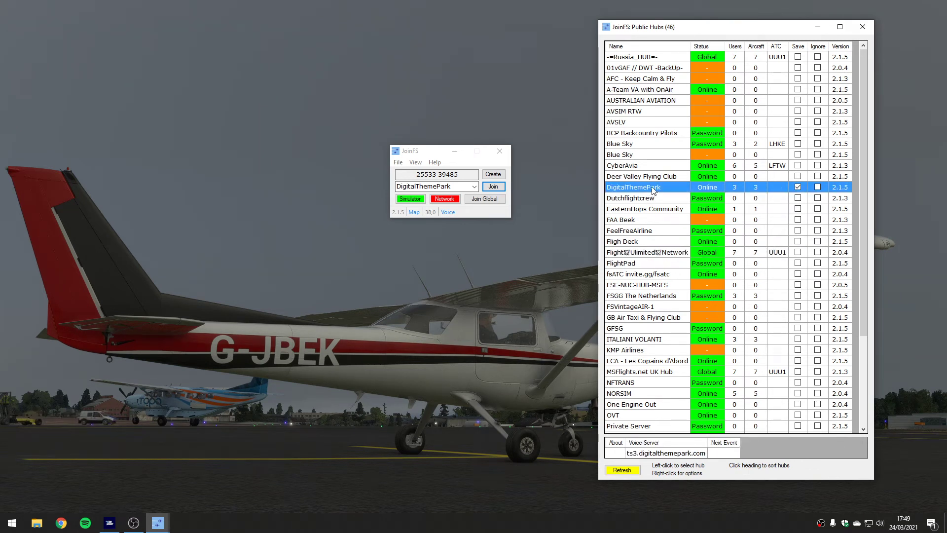
{"action": "right_click", "coordinate": [653, 188]}
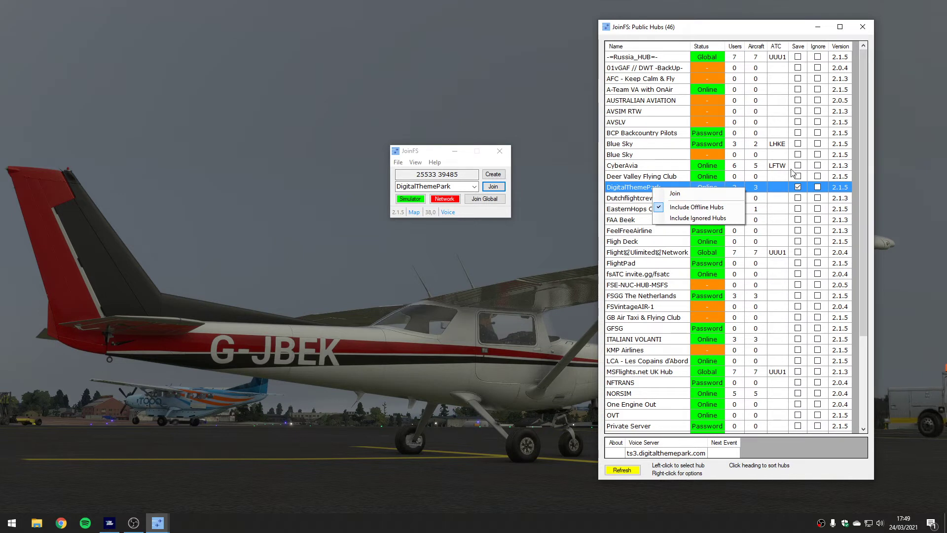
{"action": "left_click", "coordinate": [505, 207]}
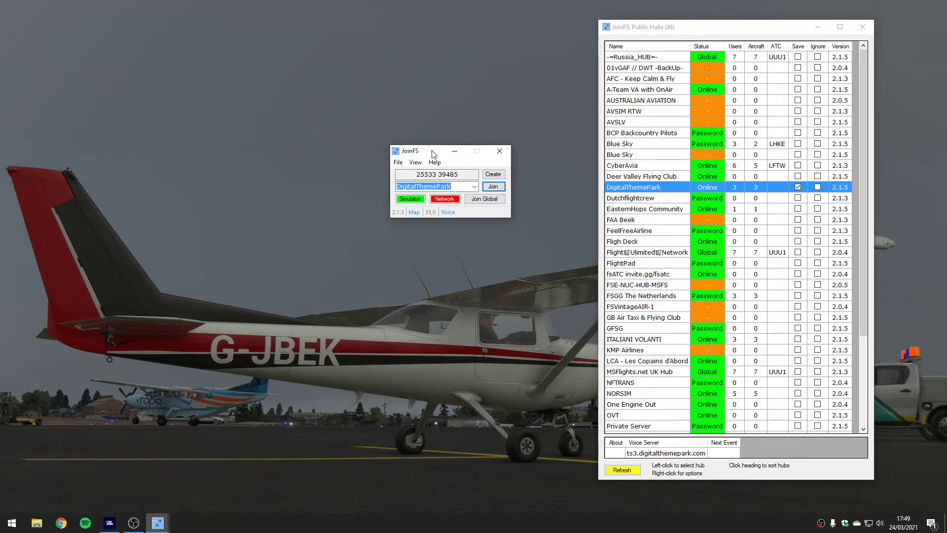
{"action": "left_click", "coordinate": [474, 186]}
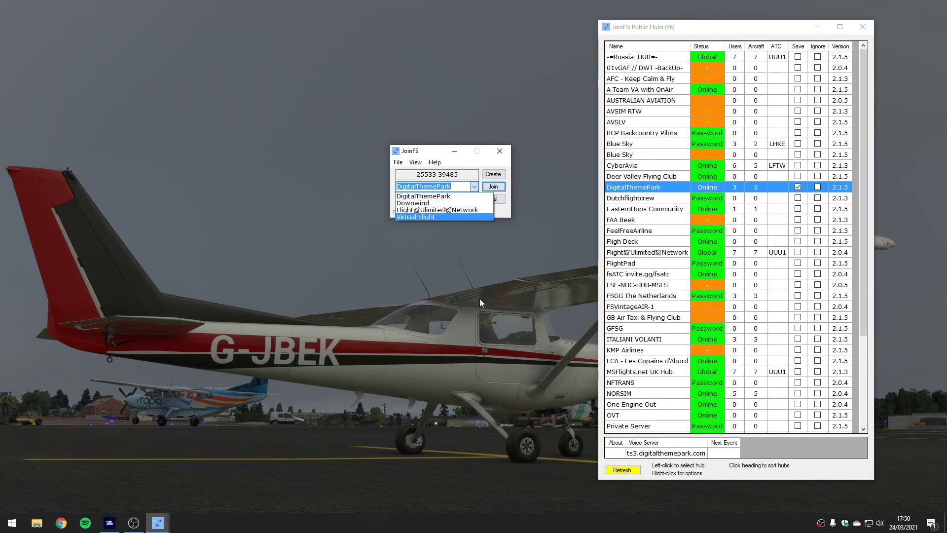
{"action": "left_click", "coordinate": [725, 257]}
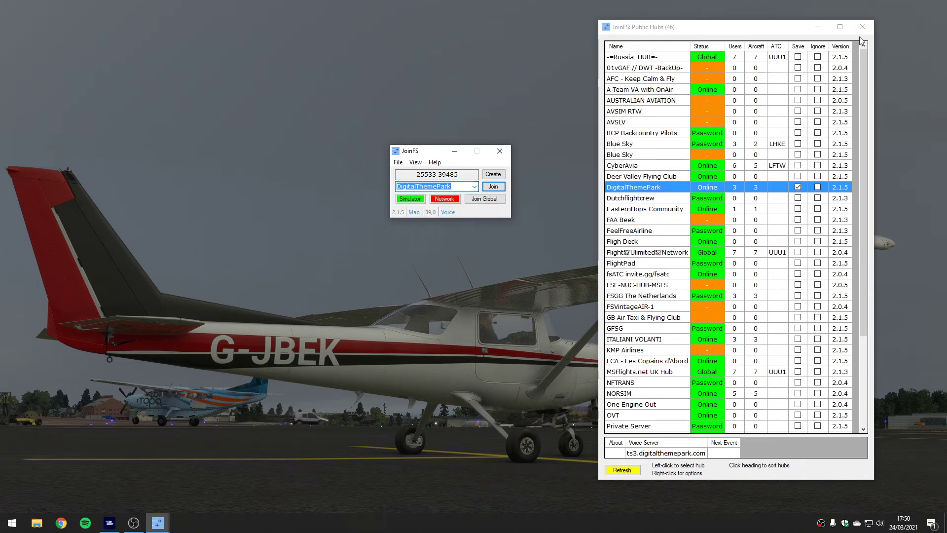
Join the DigitalThemePark hub from the public hubs list and close the list
{"action": "right_click", "coordinate": [656, 186]}
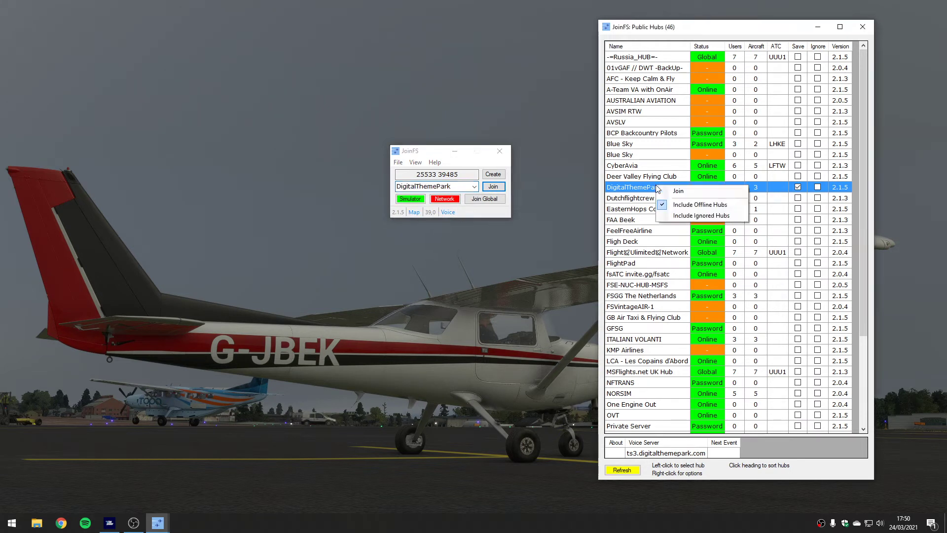
{"action": "left_click", "coordinate": [675, 192]}
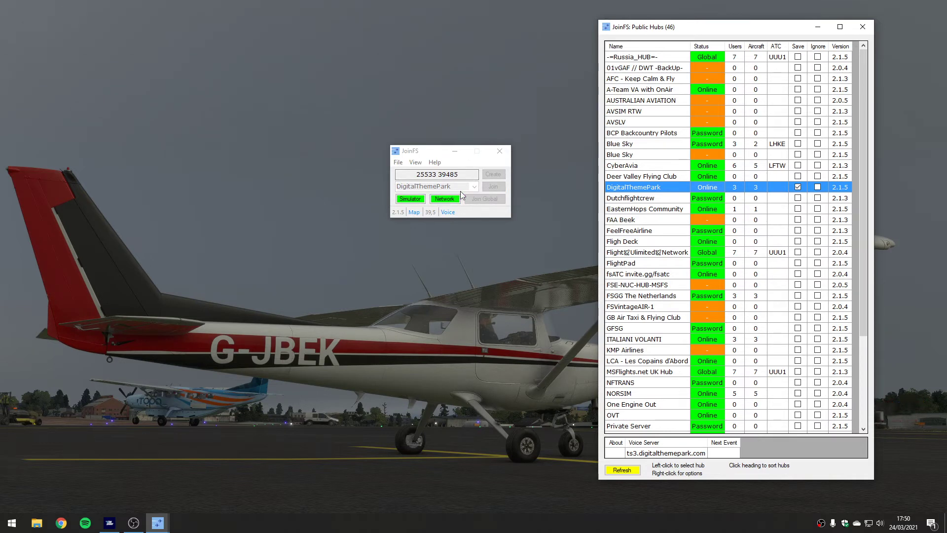
{"action": "left_click", "coordinate": [862, 27]}
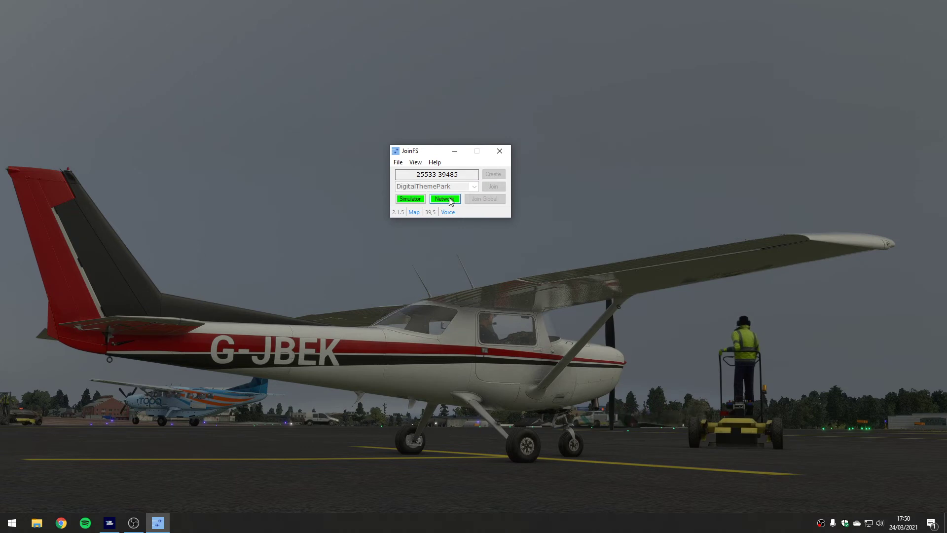
Disconnect from the DigitalThemePark hub and reconnect to it
{"action": "left_click", "coordinate": [444, 198]}
{"action": "left_click", "coordinate": [460, 184]}
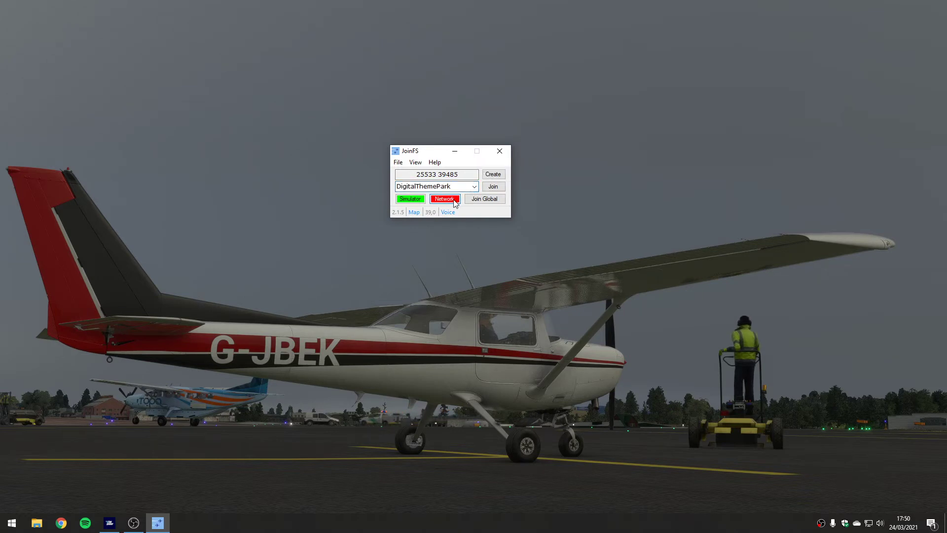
{"action": "left_click", "coordinate": [449, 199]}
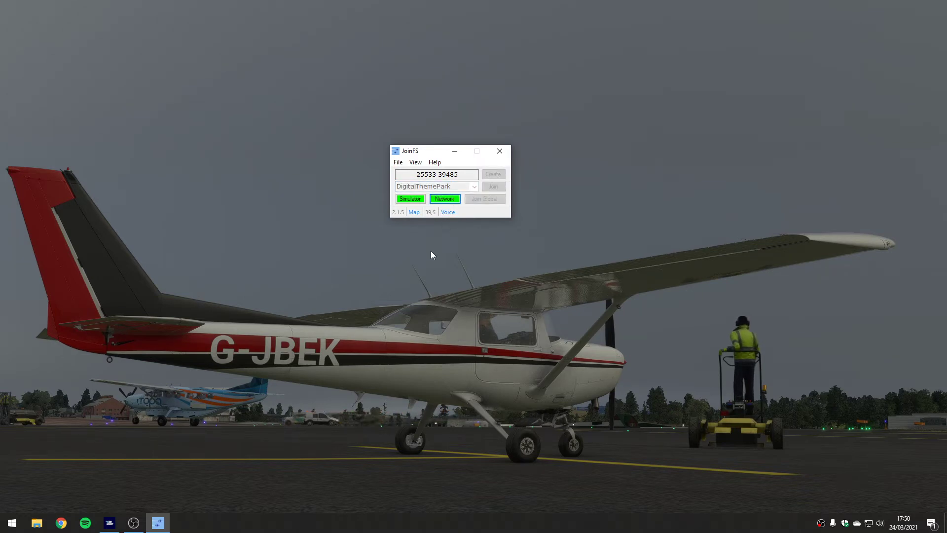
Open the list of aircraft in the session and inspect the details of G-JBEK and of callsign 25379
{"action": "left_click", "coordinate": [416, 162]}
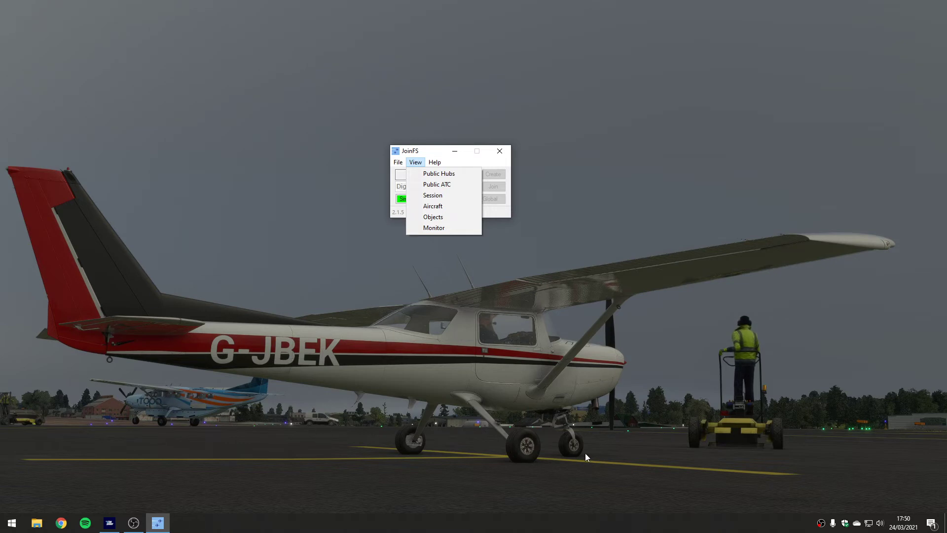
{"action": "left_click", "coordinate": [433, 206]}
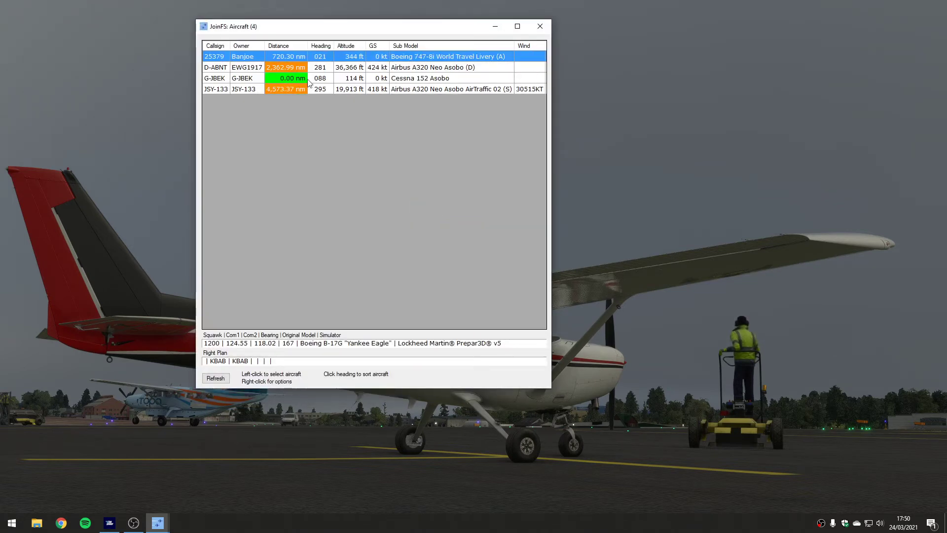
{"action": "left_click_drag", "start_coordinate": [292, 31], "coordinate": [189, 224]}
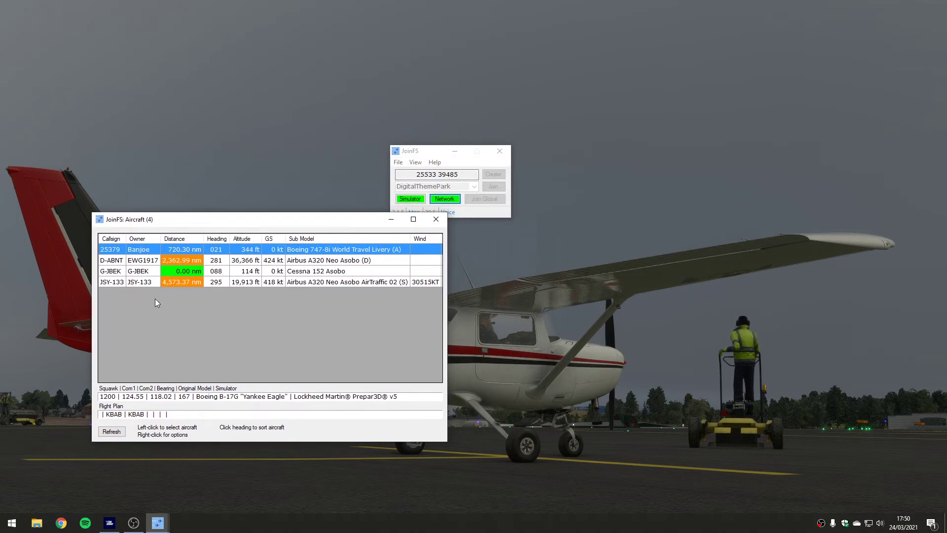
{"action": "left_click", "coordinate": [150, 273]}
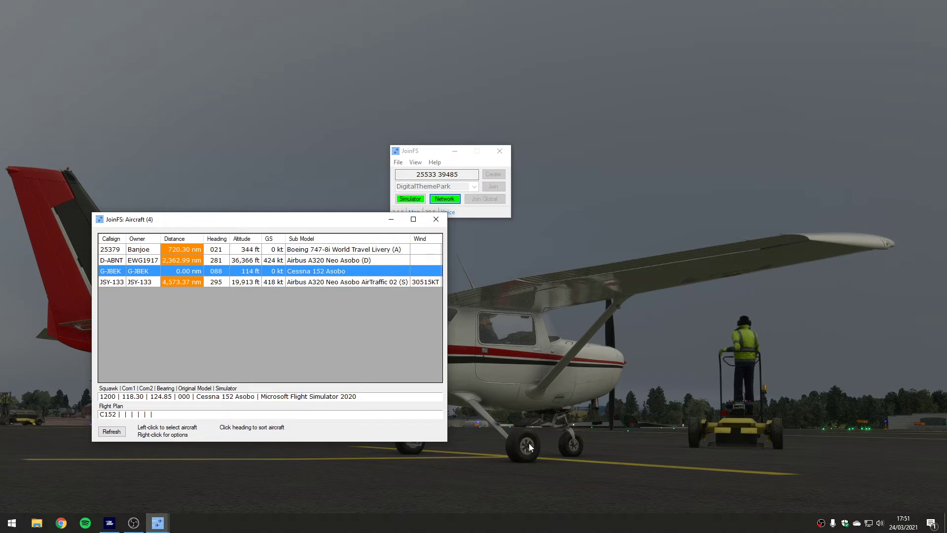
{"action": "left_click", "coordinate": [305, 252]}
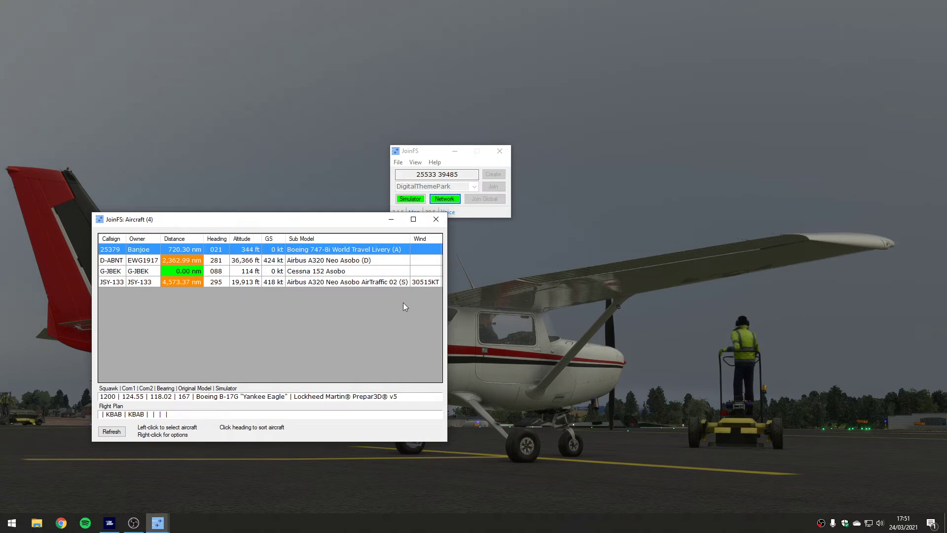
Browse the replacement types offered for the Boeing B-17G "Yankee Eagle", cancel the substitution and close the aircraft list
{"action": "right_click", "coordinate": [310, 255]}
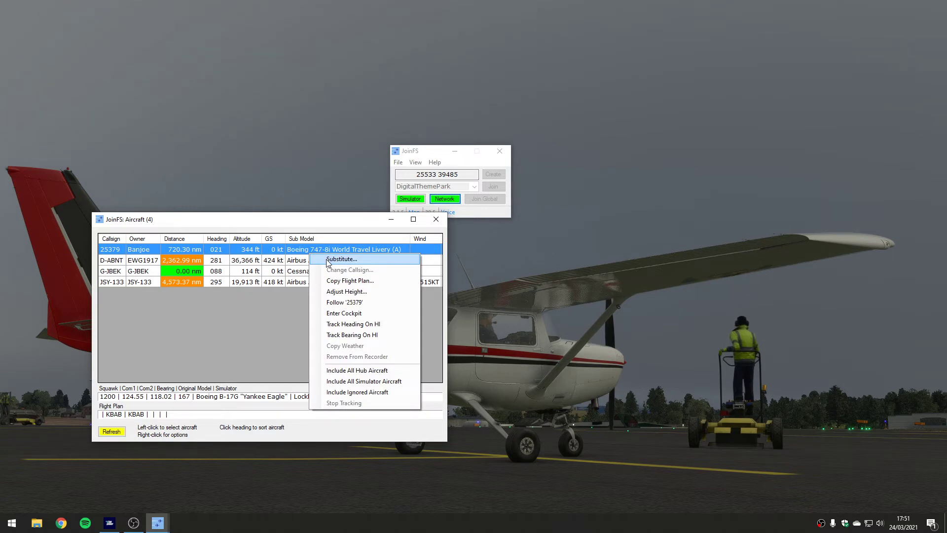
{"action": "left_click", "coordinate": [329, 260]}
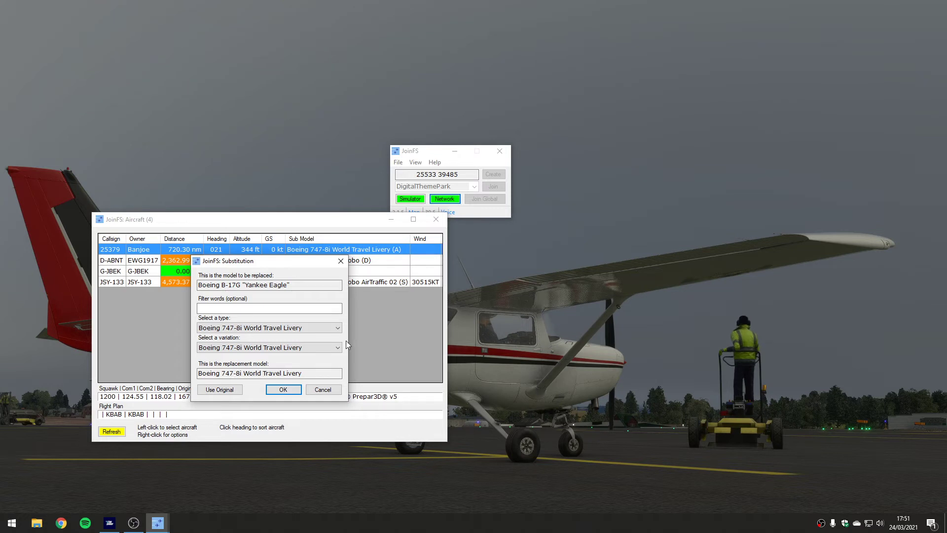
{"action": "left_click", "coordinate": [265, 328]}
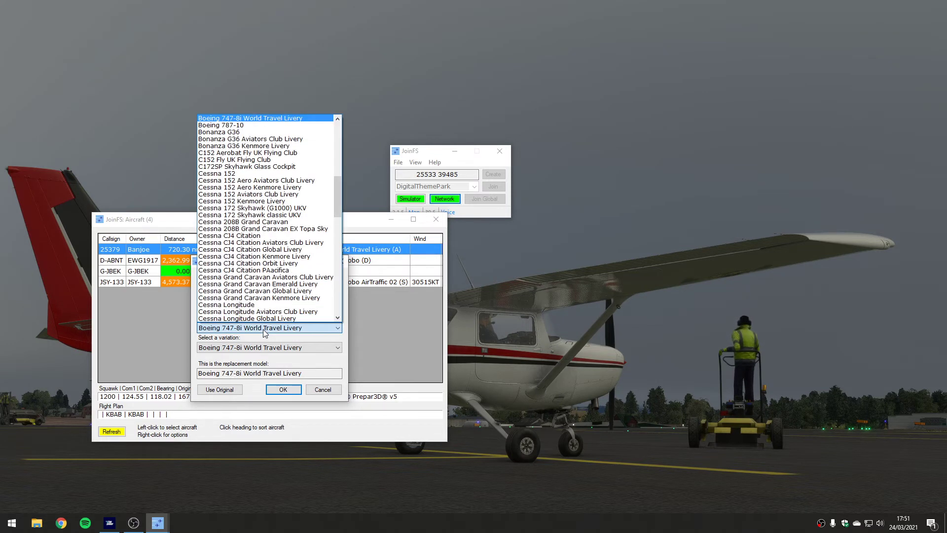
{"action": "scroll", "coordinate": [261, 276], "scroll_direction": "down", "scroll_amount": 6}
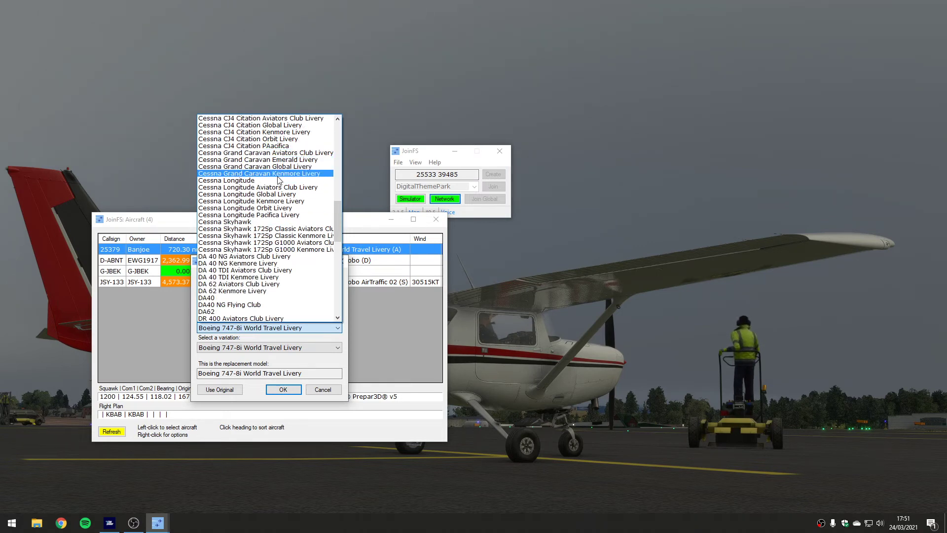
{"action": "left_click", "coordinate": [314, 390]}
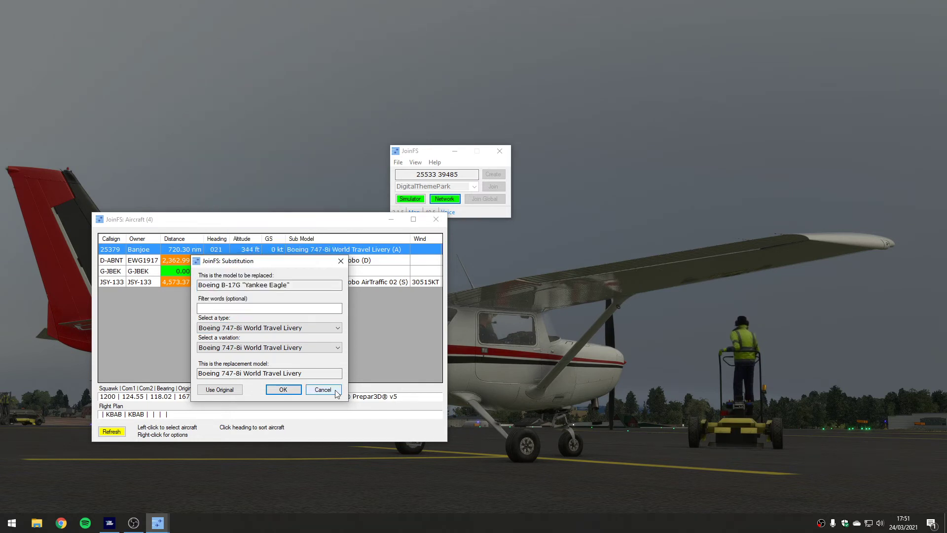
{"action": "left_click", "coordinate": [326, 389]}
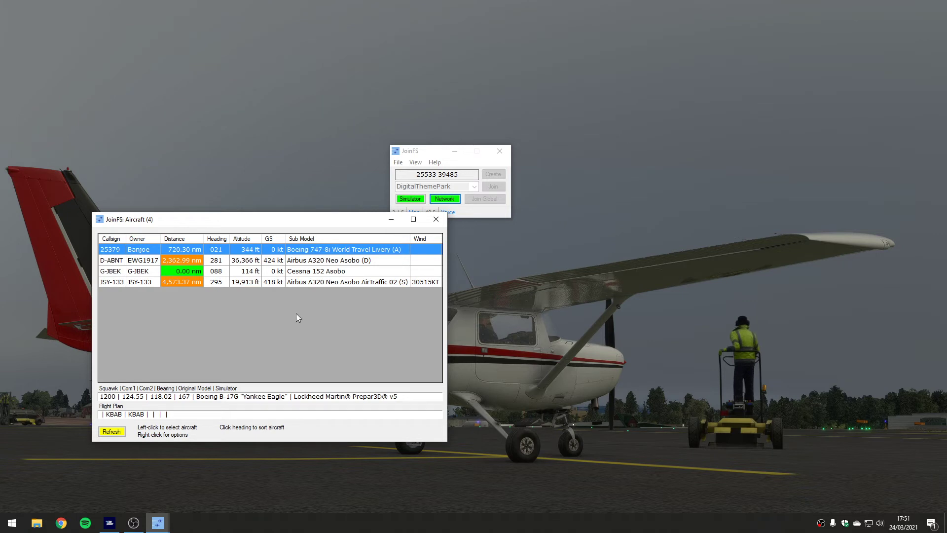
{"action": "left_click", "coordinate": [436, 219]}
Open the session view, examine the connected users and their simulators, and close it
{"action": "left_click", "coordinate": [415, 162]}
{"action": "mouse_move", "coordinate": [415, 162]}
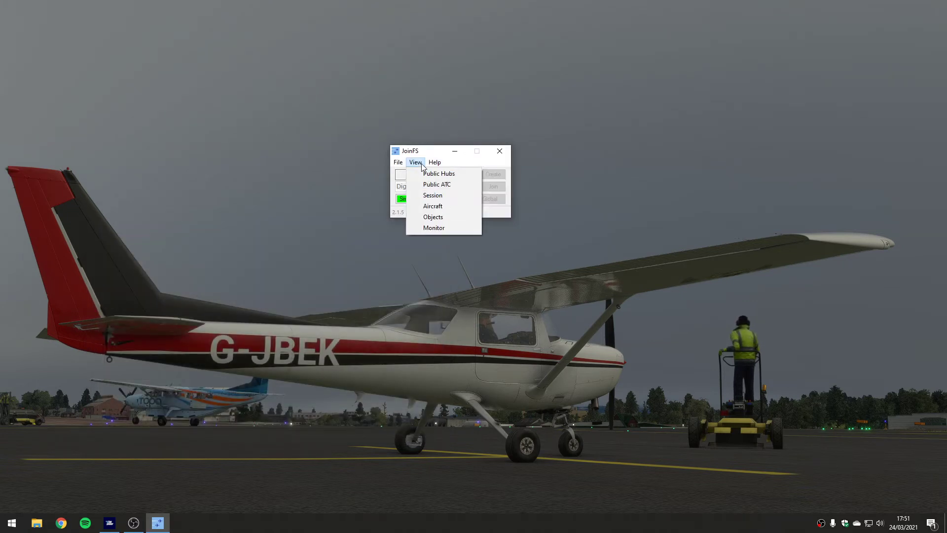
{"action": "left_click", "coordinate": [428, 196]}
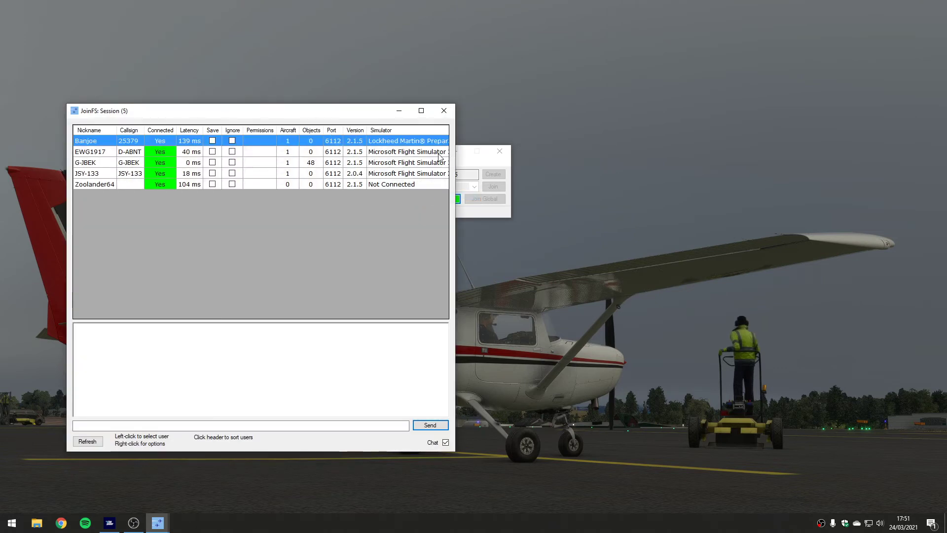
{"action": "left_click_drag", "start_coordinate": [321, 113], "coordinate": [266, 108]}
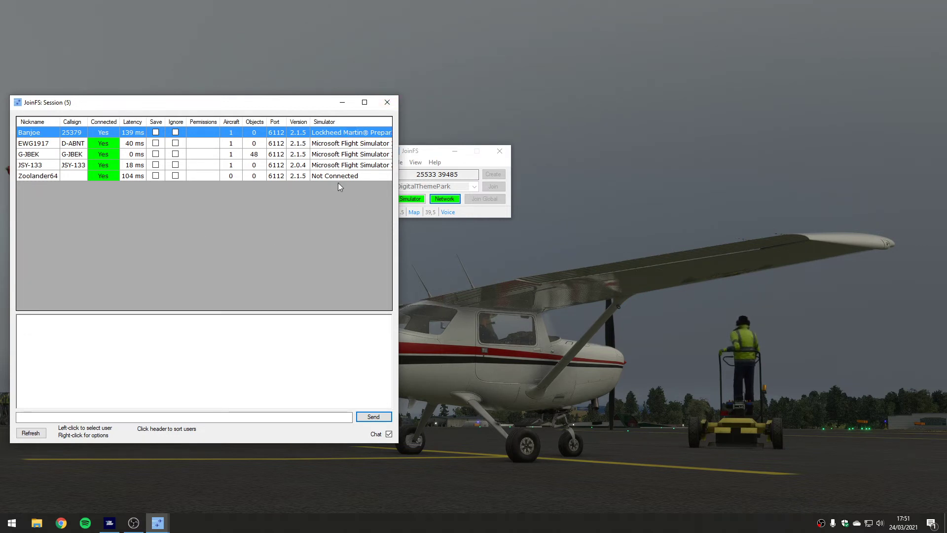
{"action": "left_click", "coordinate": [388, 102]}
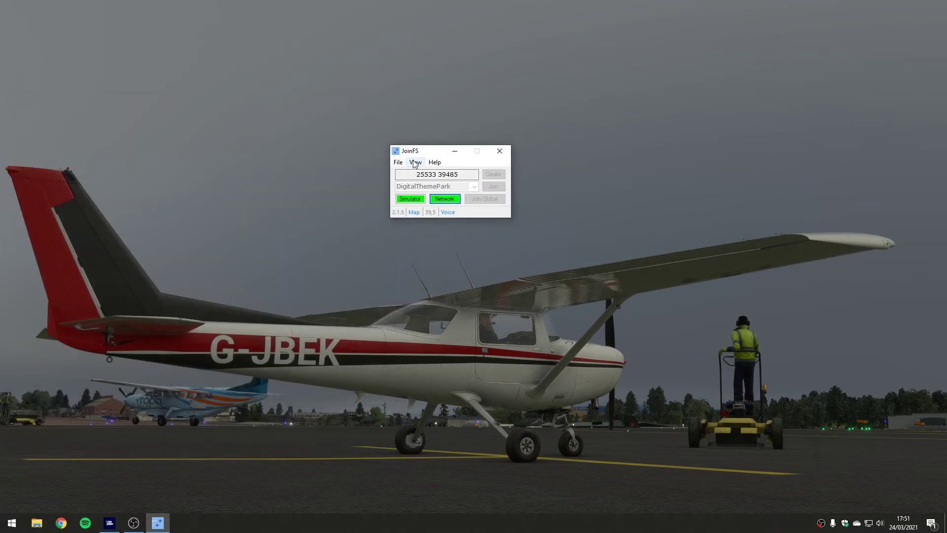
Disconnect from the DigitalThemePark hub and select the JoinFS address shown in the main window
{"action": "left_click_drag", "start_coordinate": [423, 154], "coordinate": [438, 140]}
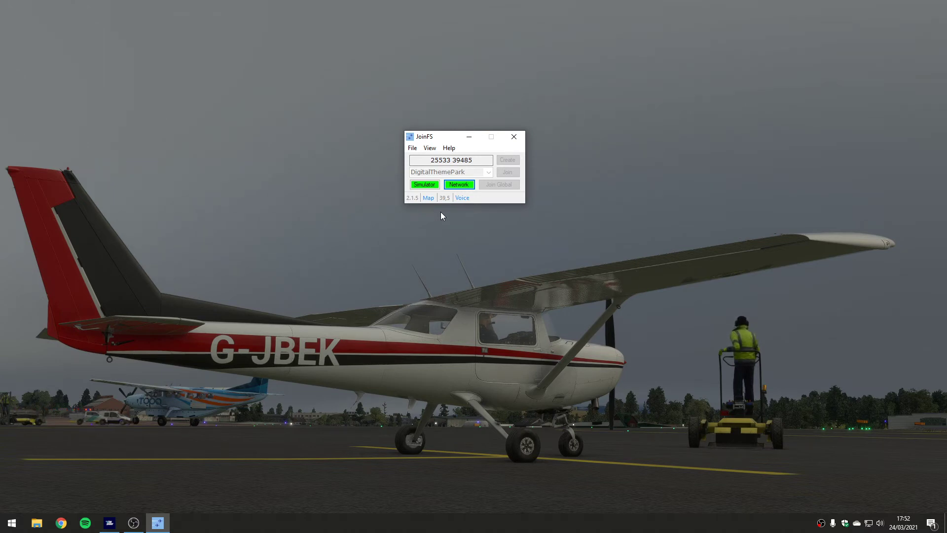
{"action": "left_click", "coordinate": [465, 185]}
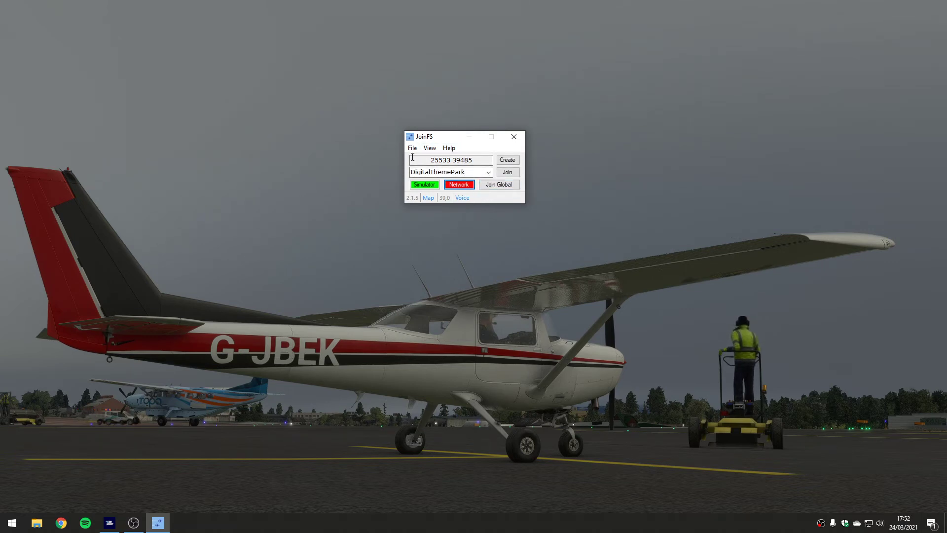
{"action": "left_click_drag", "start_coordinate": [430, 158], "coordinate": [481, 154]}
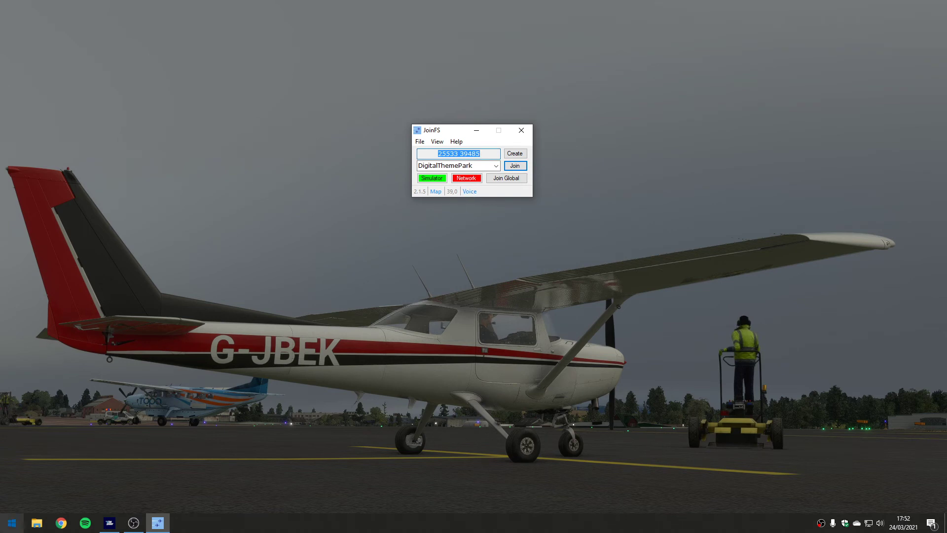
Switch to Command Prompt, run ipconfig to look up the computer's local IPv4 address, and close the window
{"action": "left_click", "coordinate": [12, 522]}
{"action": "type", "text": "CMD"}
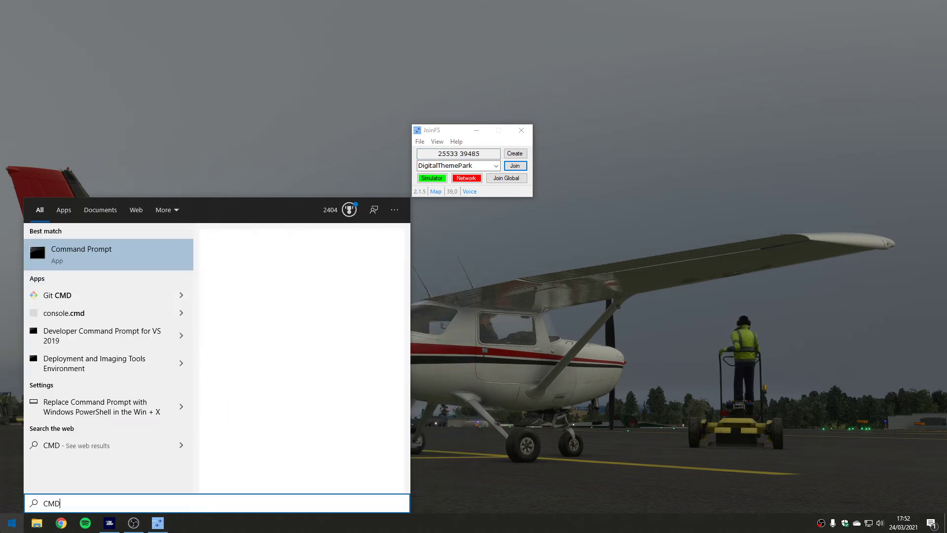
{"action": "key", "text": "Return"}
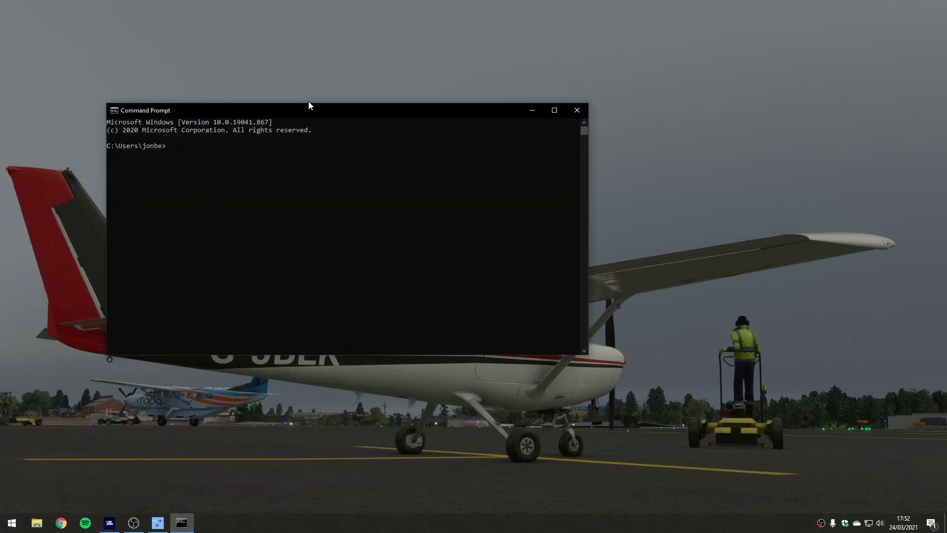
{"action": "left_click_drag", "start_coordinate": [312, 114], "coordinate": [462, 236]}
{"action": "left_click", "coordinate": [414, 316]}
{"action": "right_click", "coordinate": [407, 303]}
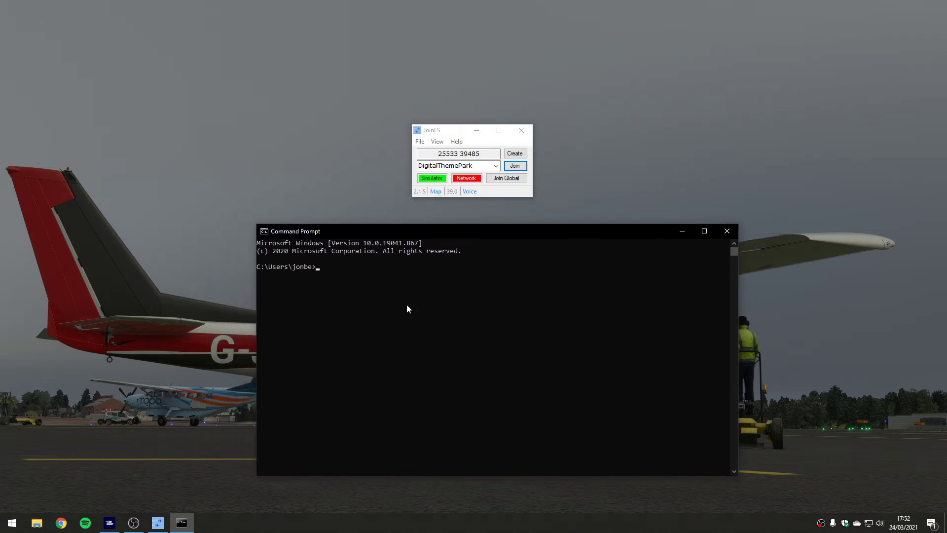
{"action": "type", "text": "ipconfig"}
{"action": "key", "text": "Return"}
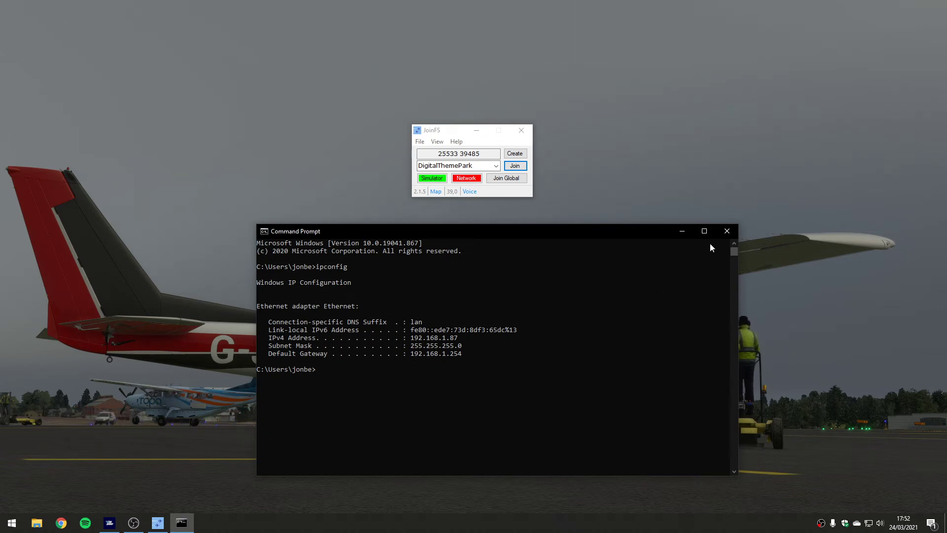
{"action": "left_click", "coordinate": [727, 231]}
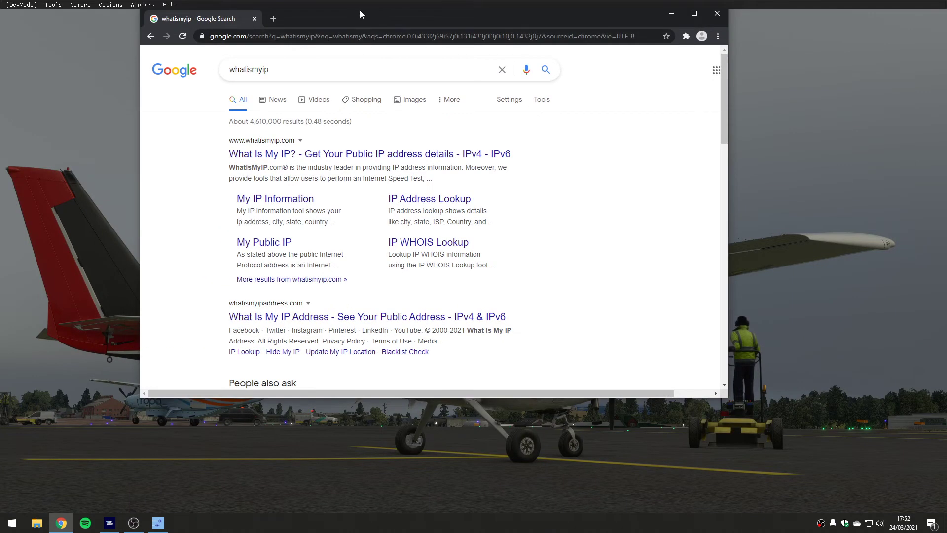
Look up the public IP address on WhatIsMyIP.com from the Google results, accept the data protection notice and close the browser
{"action": "left_click_drag", "start_coordinate": [360, 9], "coordinate": [440, 225]}
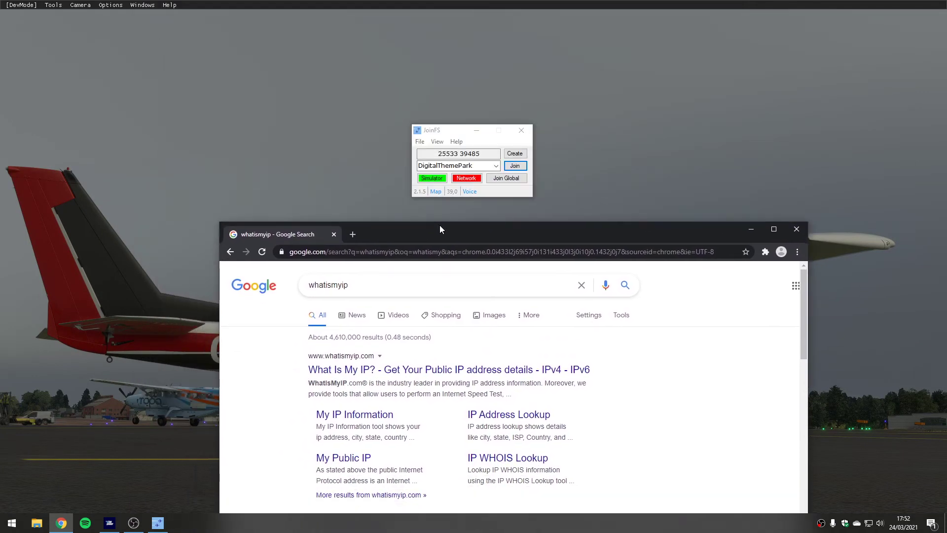
{"action": "left_click", "coordinate": [390, 375]}
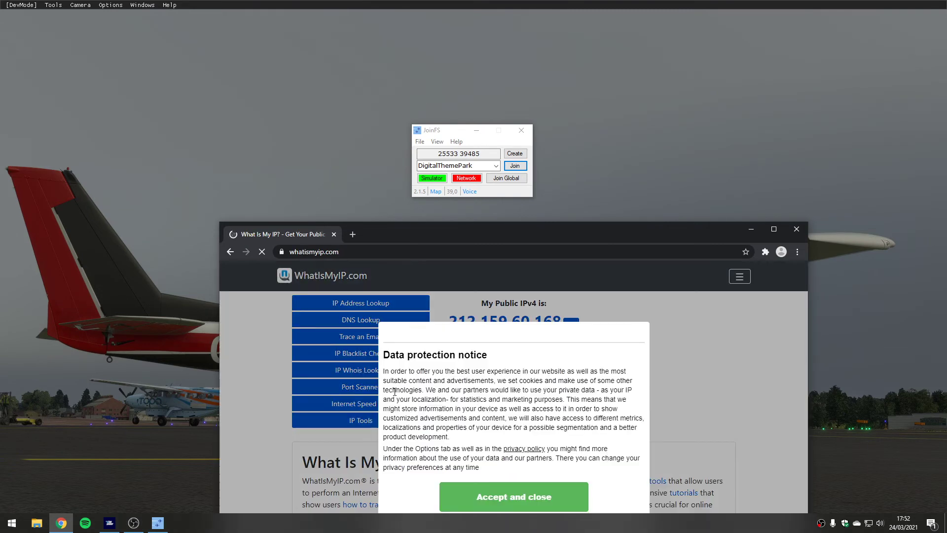
{"action": "left_click", "coordinate": [494, 492]}
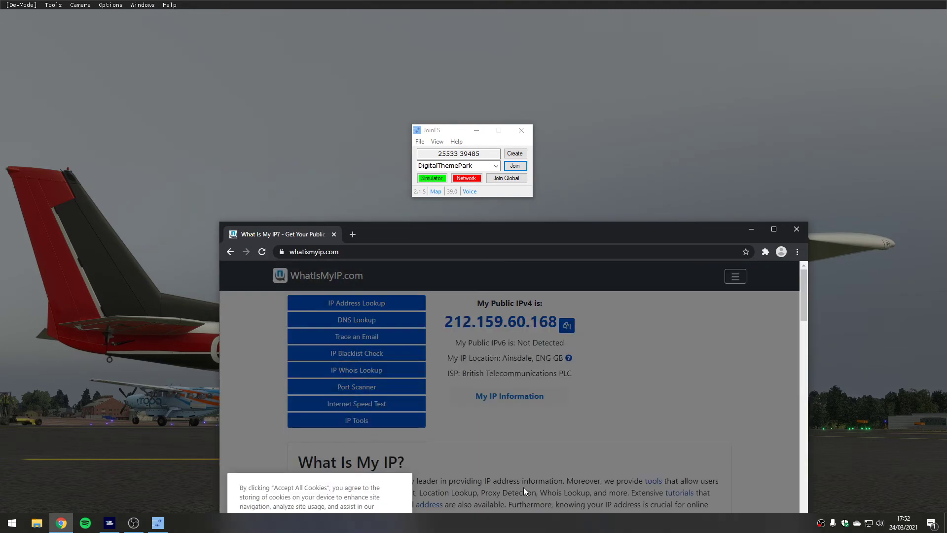
{"action": "left_click", "coordinate": [796, 229]}
Create a private JoinFS network session and disconnect from it, two times in a row
{"action": "mouse_move", "coordinate": [458, 133]}
{"action": "left_mouse_down"}
{"action": "mouse_move", "coordinate": [465, 121]}
{"action": "mouse_move", "coordinate": [460, 144]}
{"action": "left_mouse_up"}
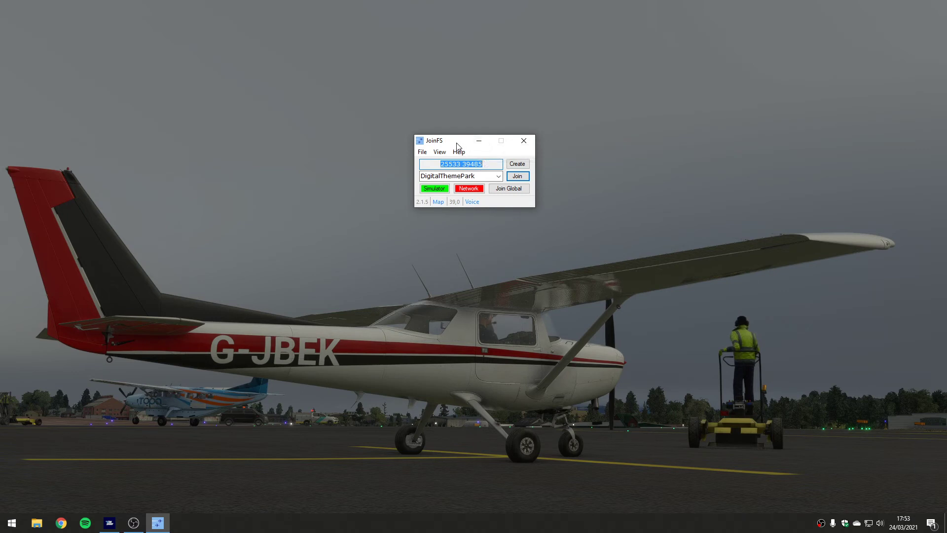
{"action": "left_click_drag", "start_coordinate": [454, 142], "coordinate": [450, 140]}
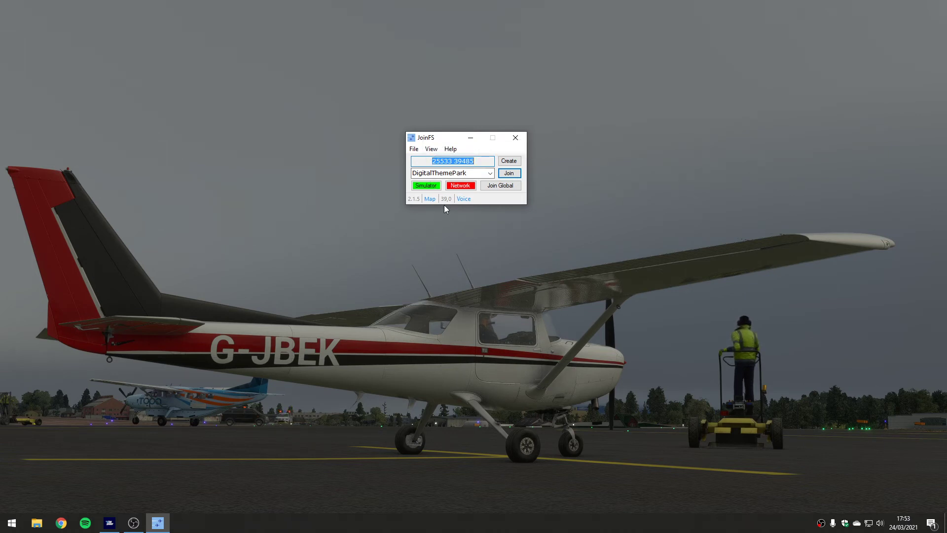
{"action": "left_click", "coordinate": [505, 163]}
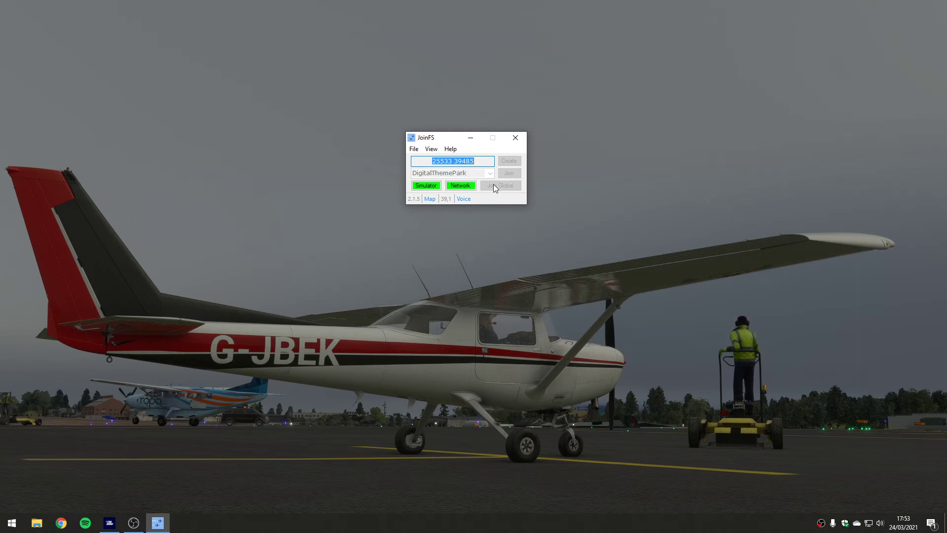
{"action": "left_click", "coordinate": [460, 185]}
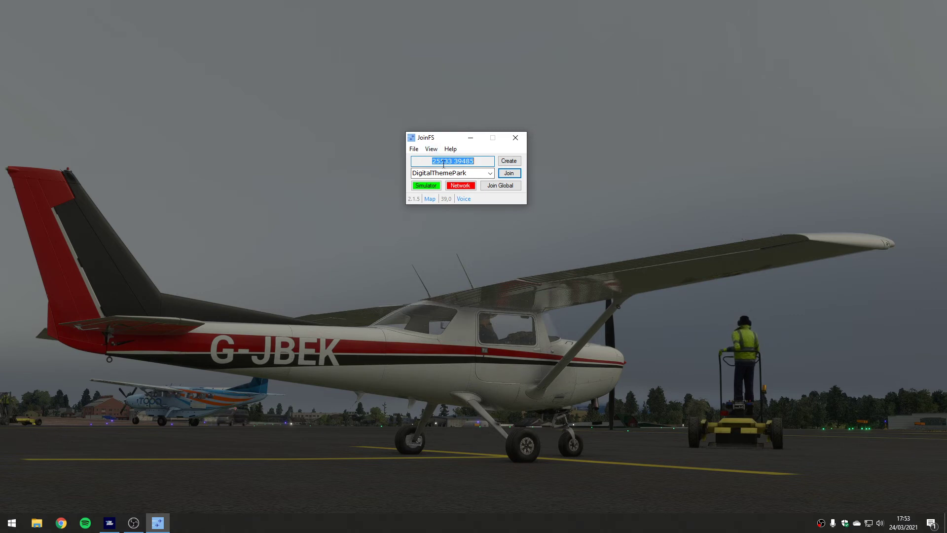
{"action": "left_click", "coordinate": [508, 161]}
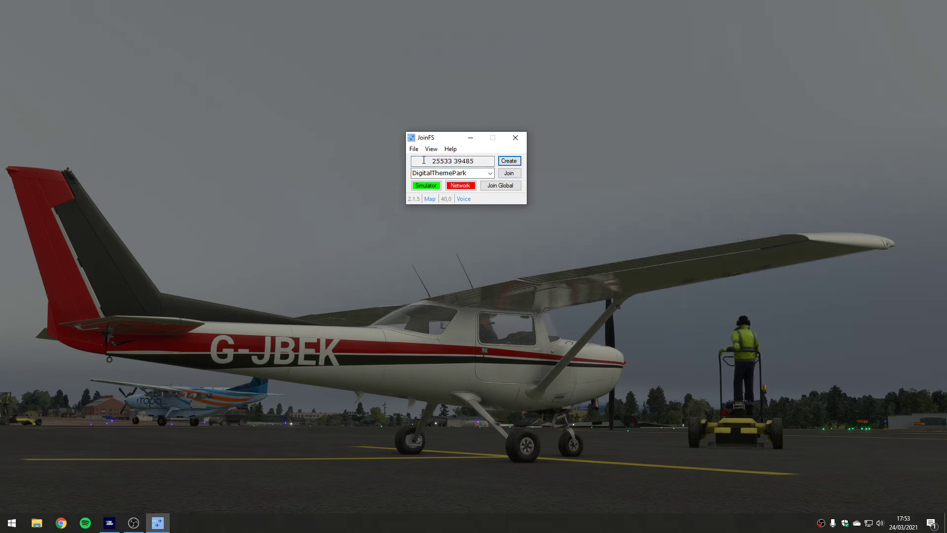
{"action": "left_click_drag", "start_coordinate": [453, 137], "coordinate": [451, 119]}
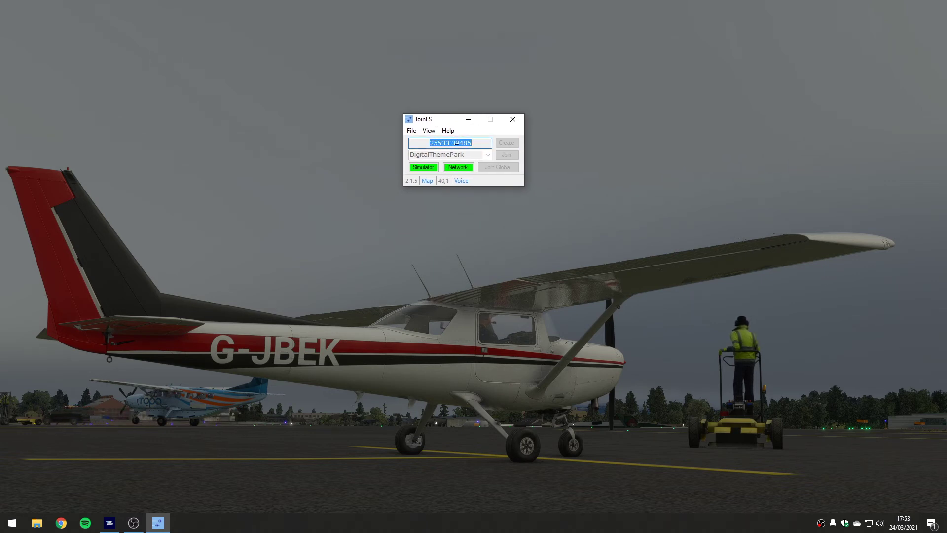
{"action": "left_click", "coordinate": [455, 169]}
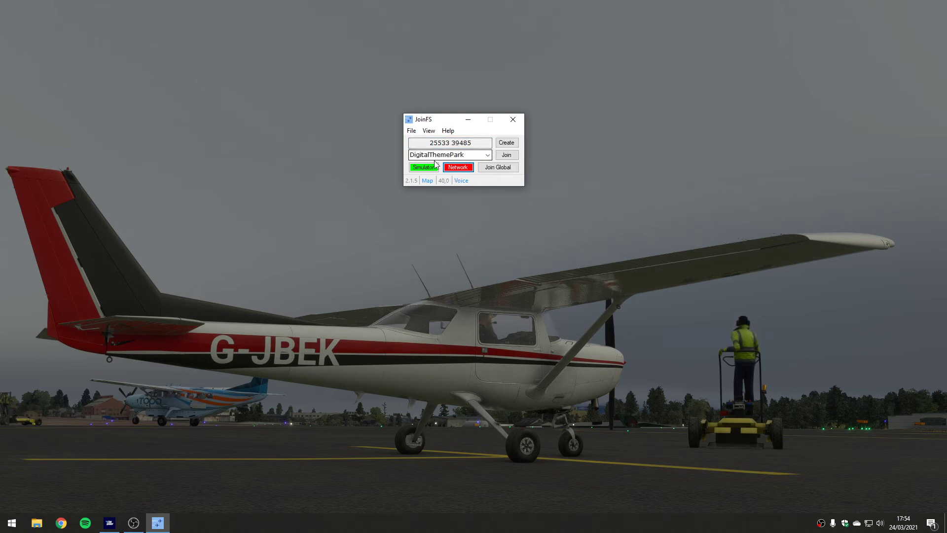
Try public hub mode in the settings with the name Virtual Flight Online, switch it off again and cancel the settings
{"action": "left_click_drag", "start_coordinate": [440, 119], "coordinate": [415, 119]}
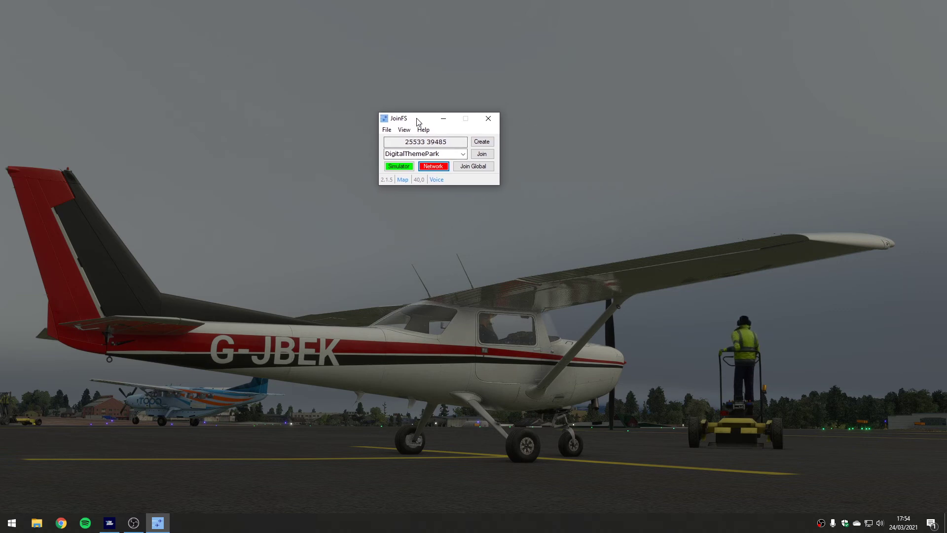
{"action": "left_click", "coordinate": [388, 130]}
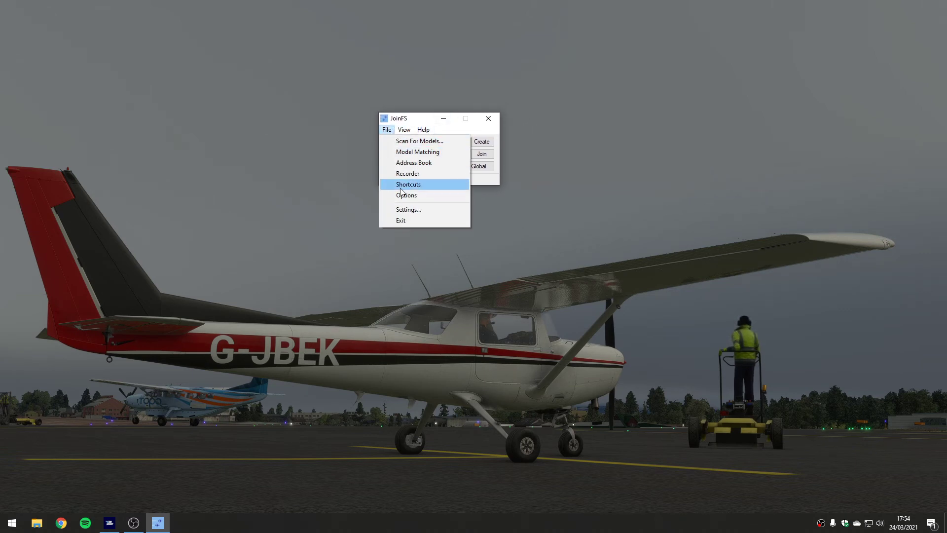
{"action": "left_click", "coordinate": [407, 209]}
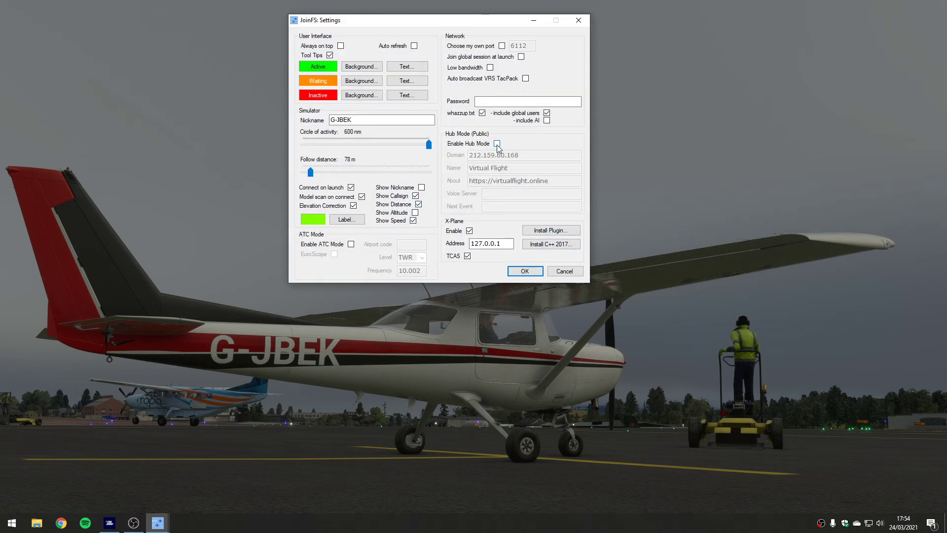
{"action": "left_click", "coordinate": [497, 144]}
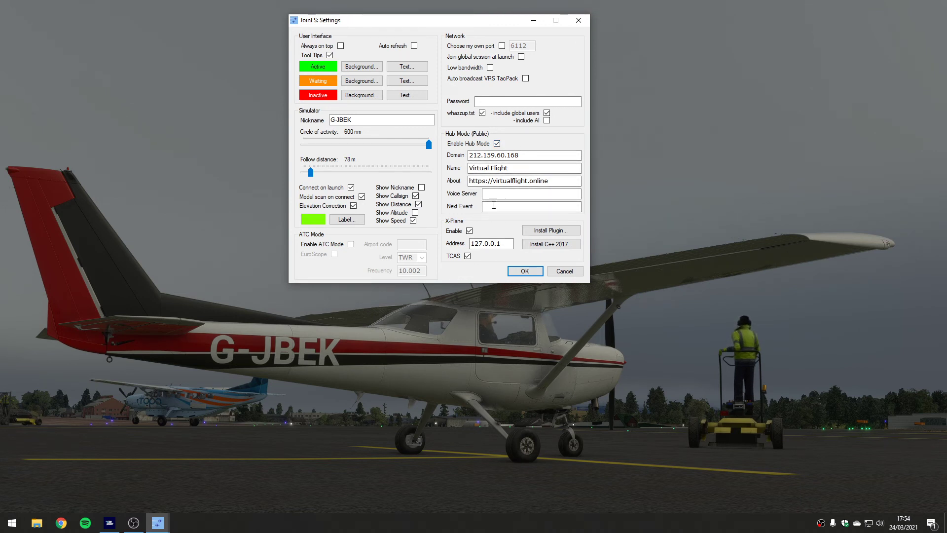
{"action": "left_click", "coordinate": [527, 168]}
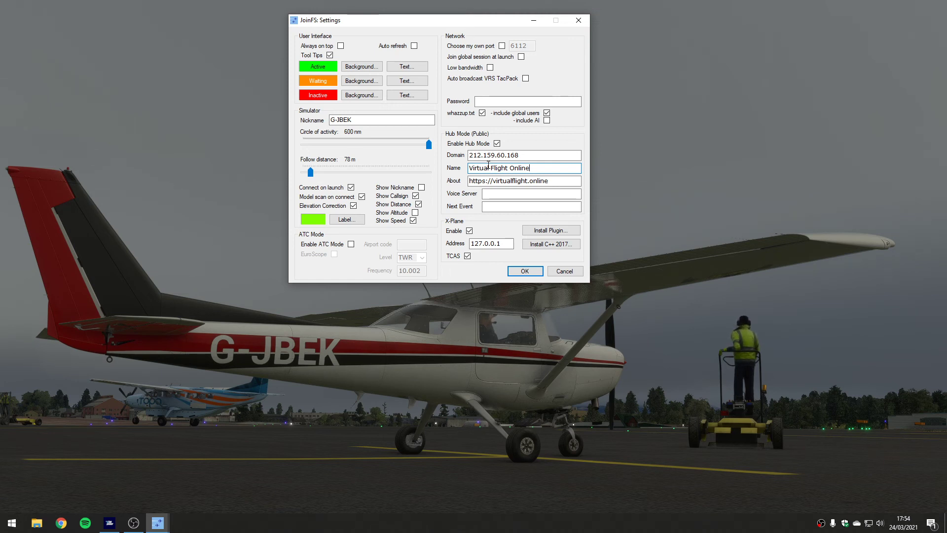
{"action": "left_click", "coordinate": [496, 144]}
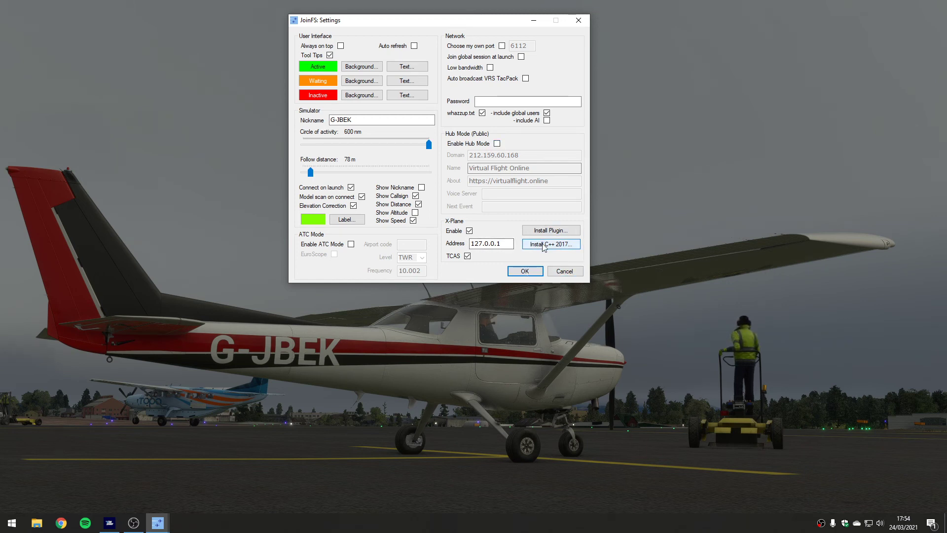
{"action": "left_click", "coordinate": [562, 272]}
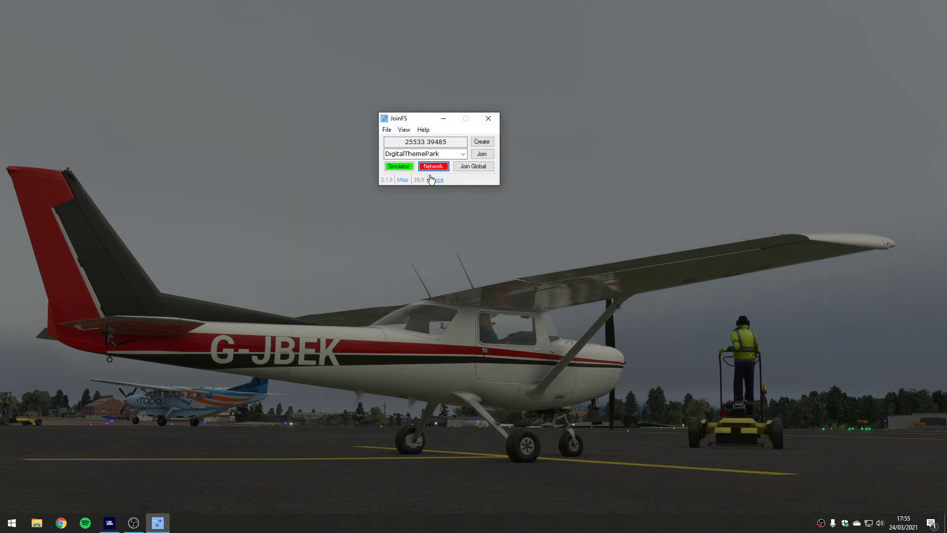
Browse the available views in JoinFS and open the aircraft list
{"action": "left_click", "coordinate": [480, 142]}
{"action": "left_click_drag", "start_coordinate": [404, 117], "coordinate": [472, 115]}
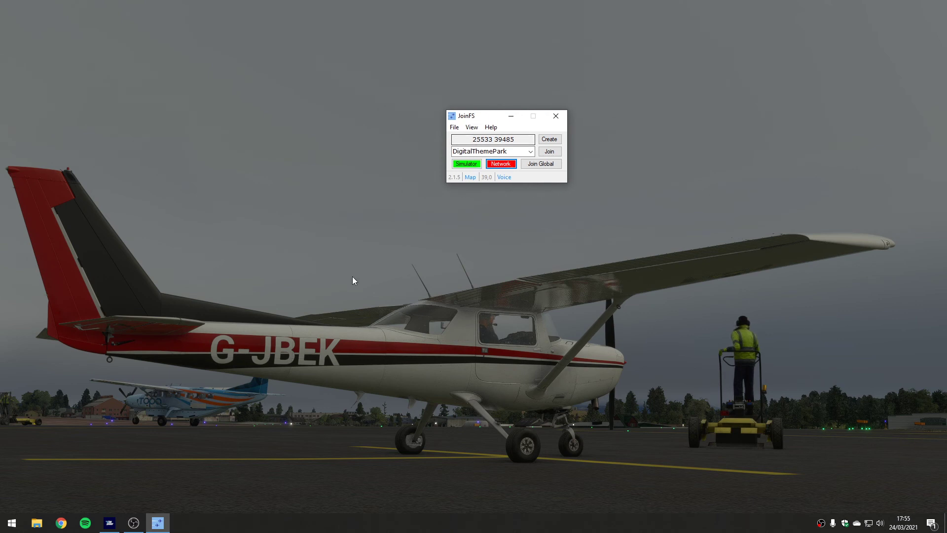
{"action": "left_click", "coordinate": [467, 129]}
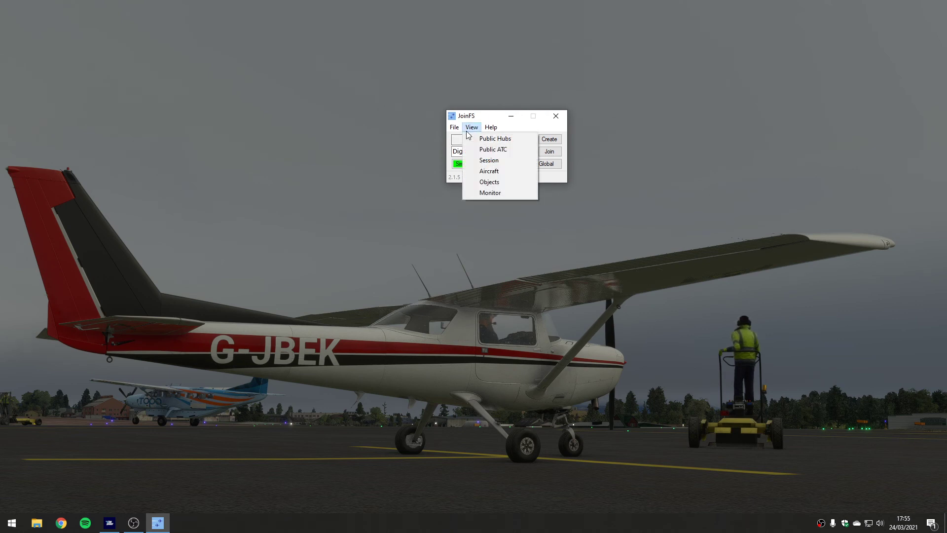
{"action": "left_click", "coordinate": [476, 118]}
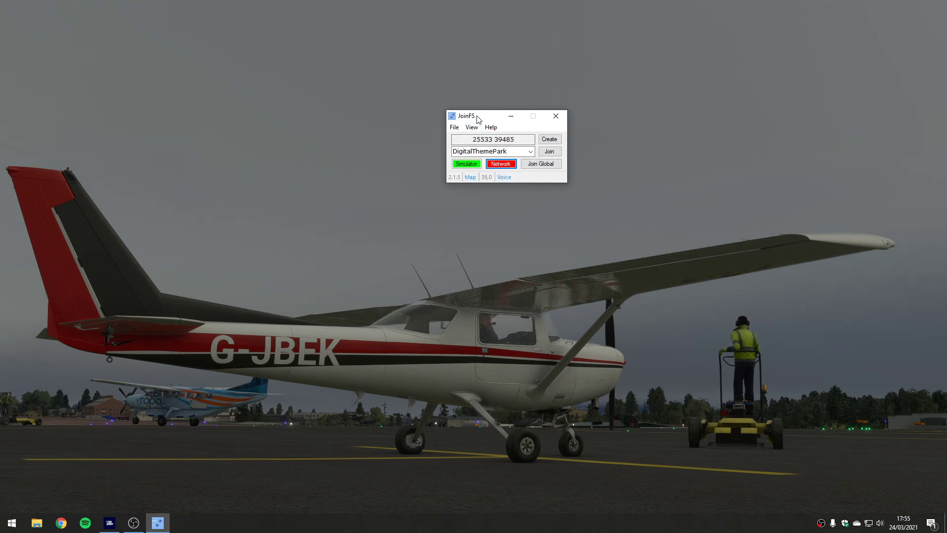
{"action": "left_click", "coordinate": [496, 165]}
{"action": "left_click", "coordinate": [472, 127]}
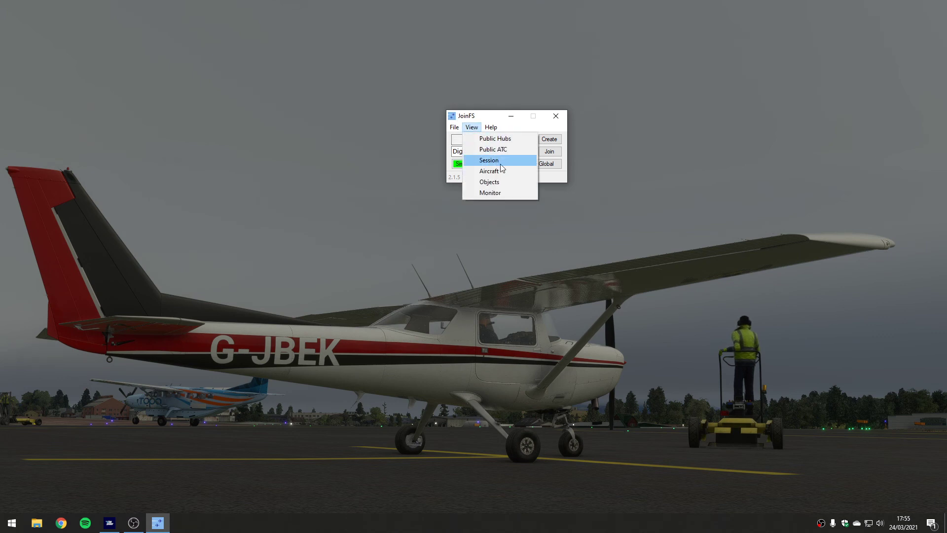
{"action": "left_click", "coordinate": [499, 171]}
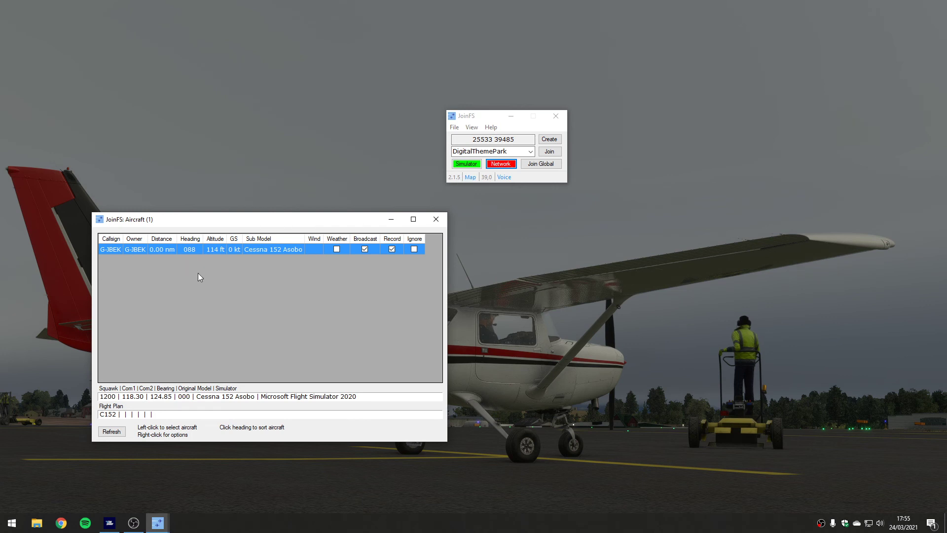
Reconnect to the DigitalThemePark hub, review the aircraft listed in the session and close the aircraft list
{"action": "left_click", "coordinate": [499, 167]}
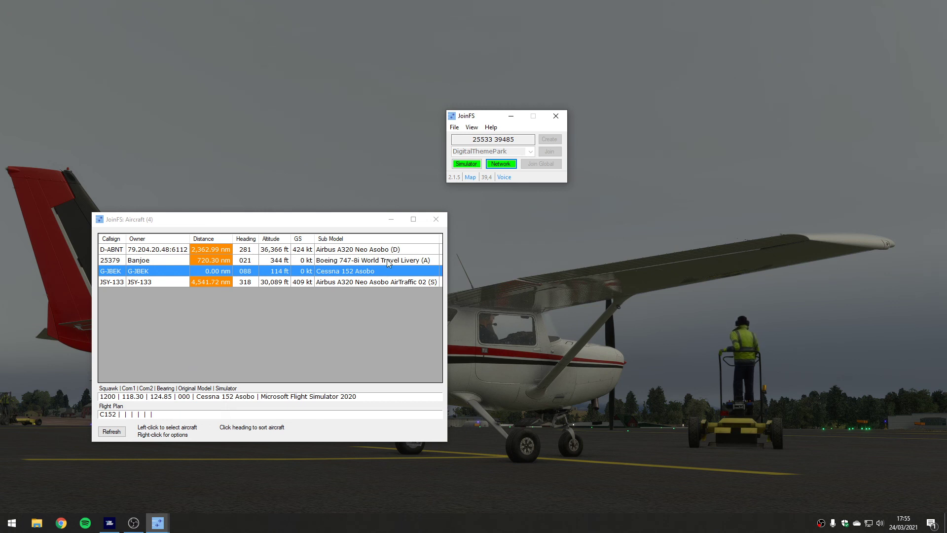
{"action": "left_click", "coordinate": [437, 220]}
{"action": "left_click_drag", "start_coordinate": [479, 120], "coordinate": [484, 130]}
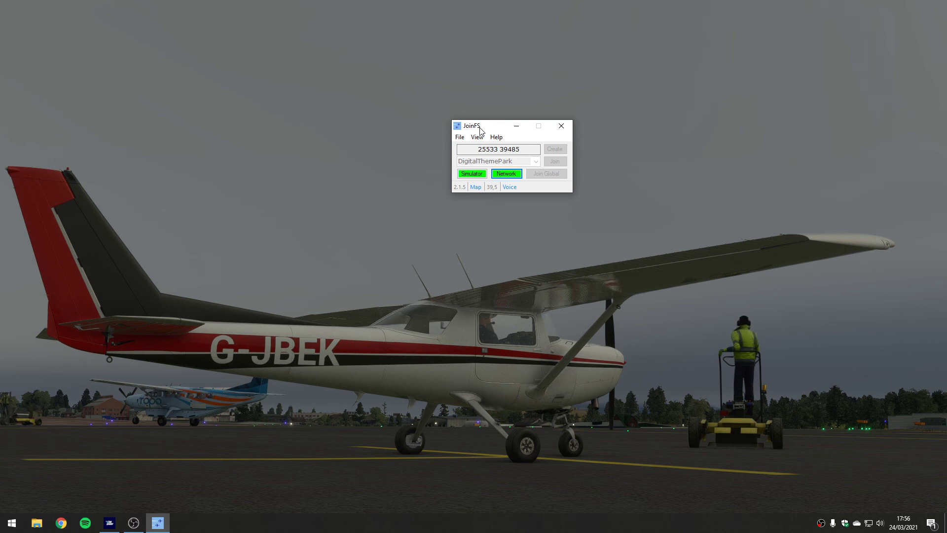
{"action": "left_click_drag", "start_coordinate": [480, 129], "coordinate": [485, 128]}
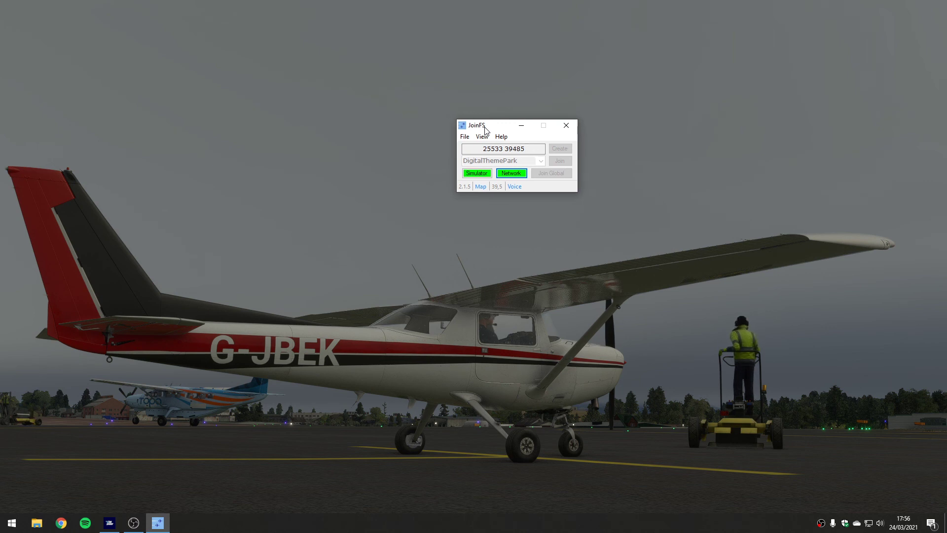